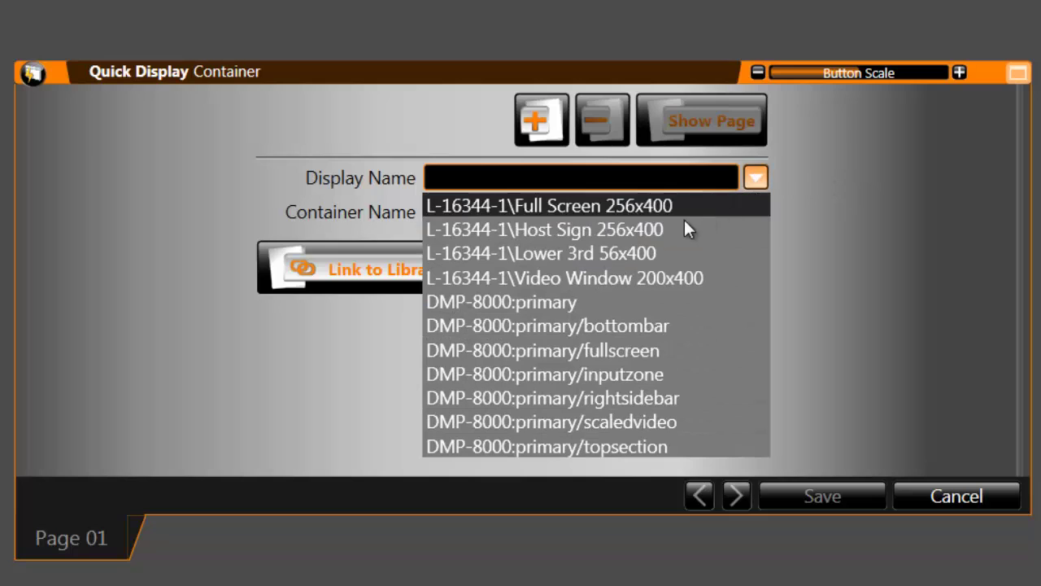
Step: Assign the container to the L-16344-1\Host Sign 256x400 display with Visible Thumbnails on, Immediate Play off and Continuous playmode
click(675, 228)
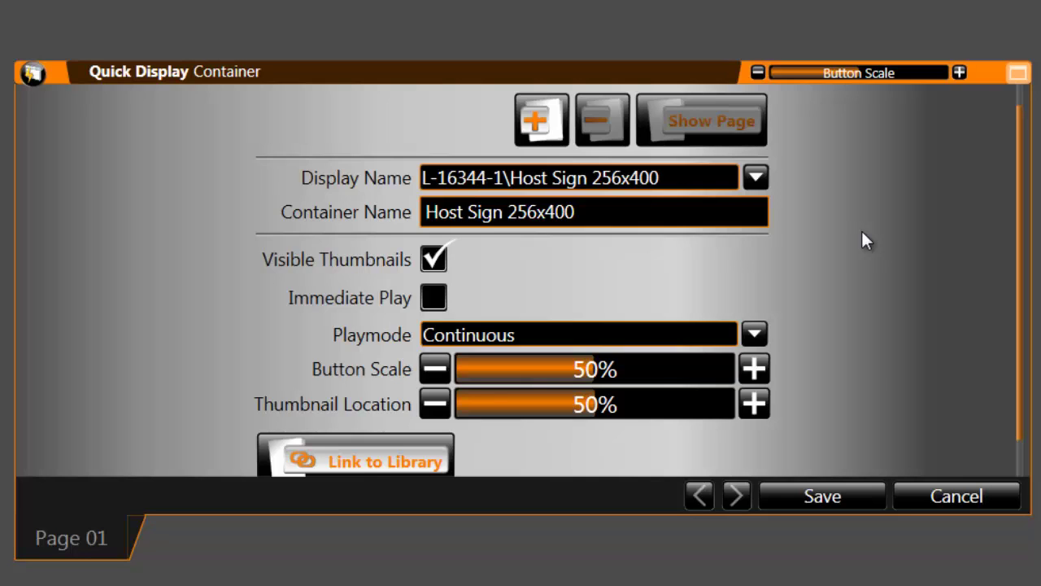
click(432, 261)
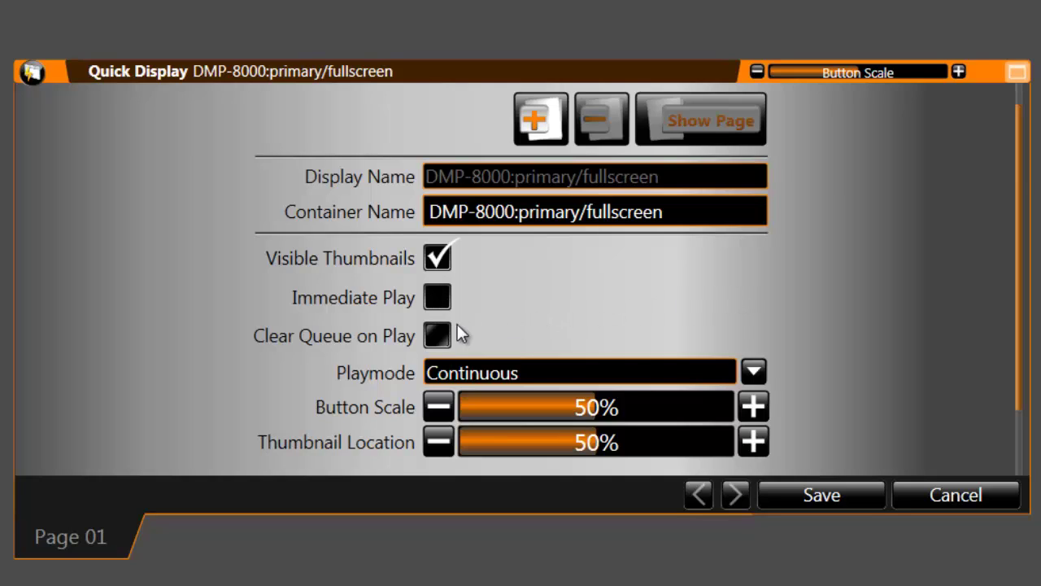
click(439, 335)
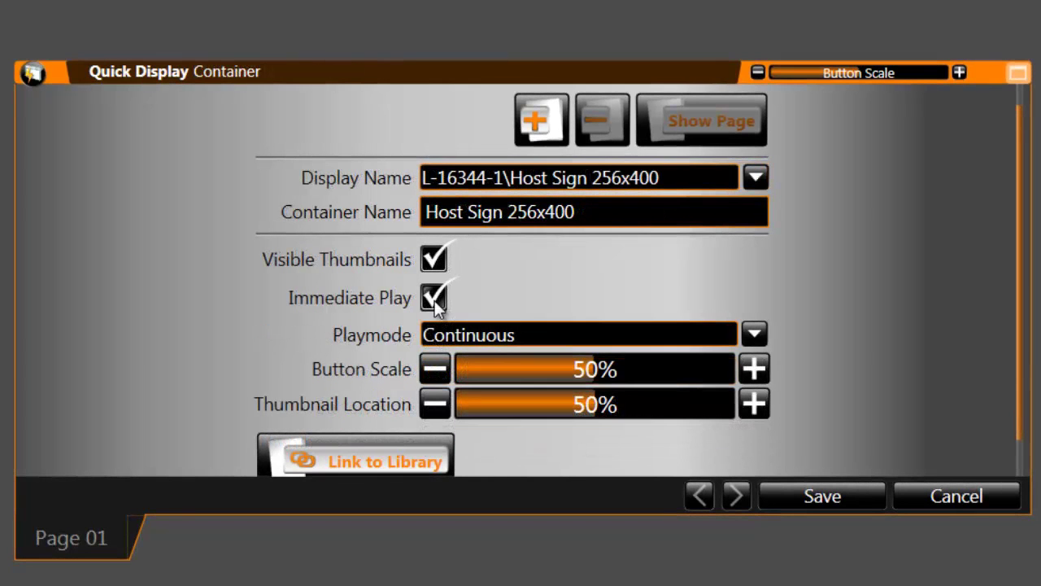
click(435, 300)
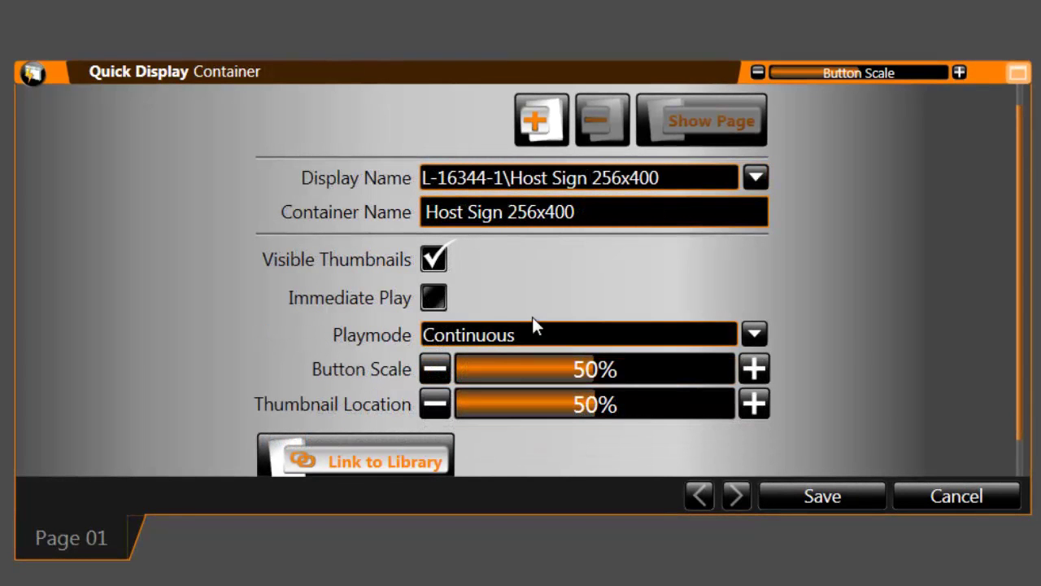
click(754, 335)
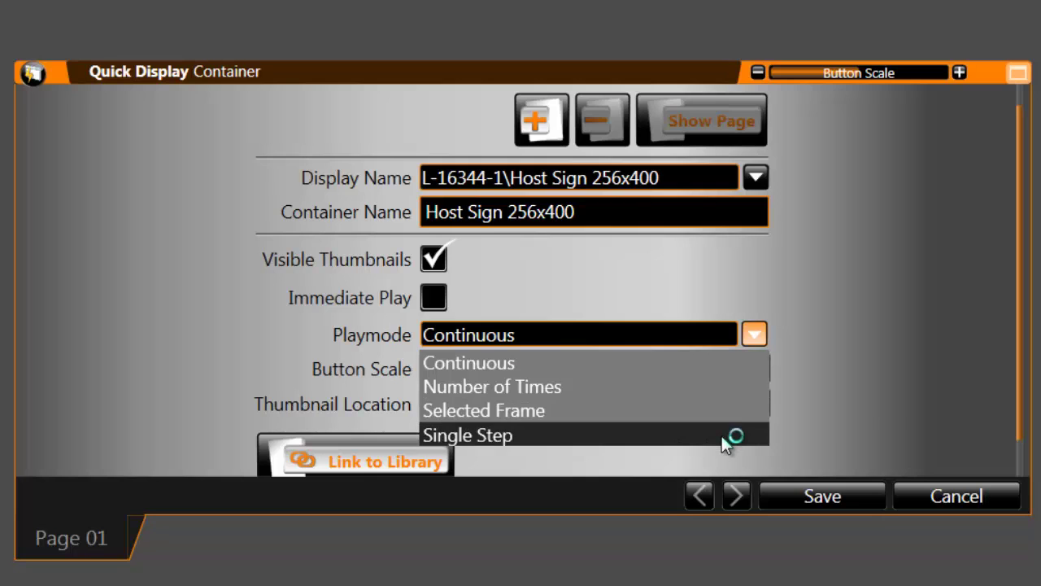
click(702, 366)
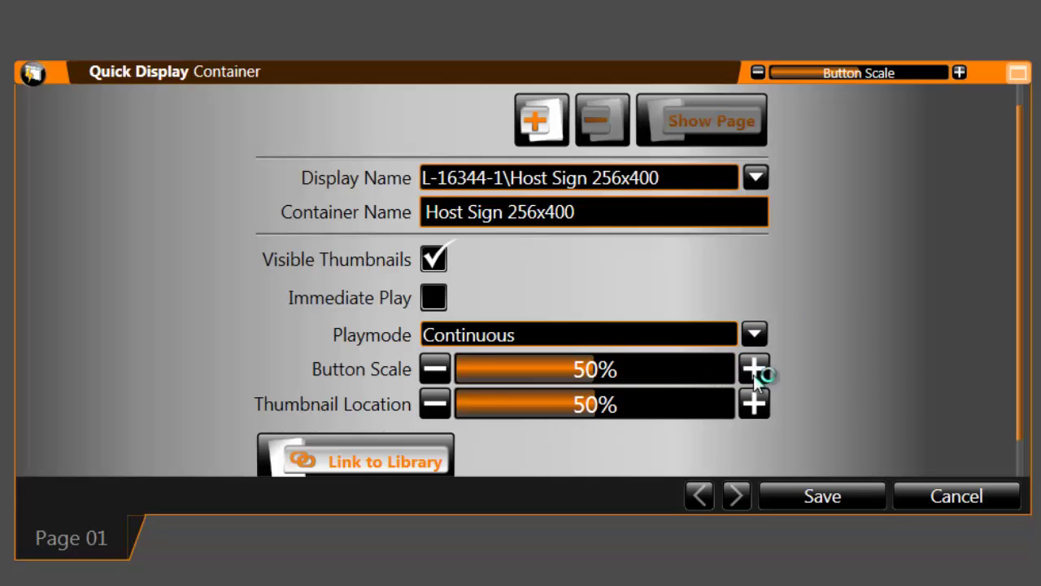
Step: Link the Host Sign 256x400 container to the Default library
scroll(887, 361, down, 1)
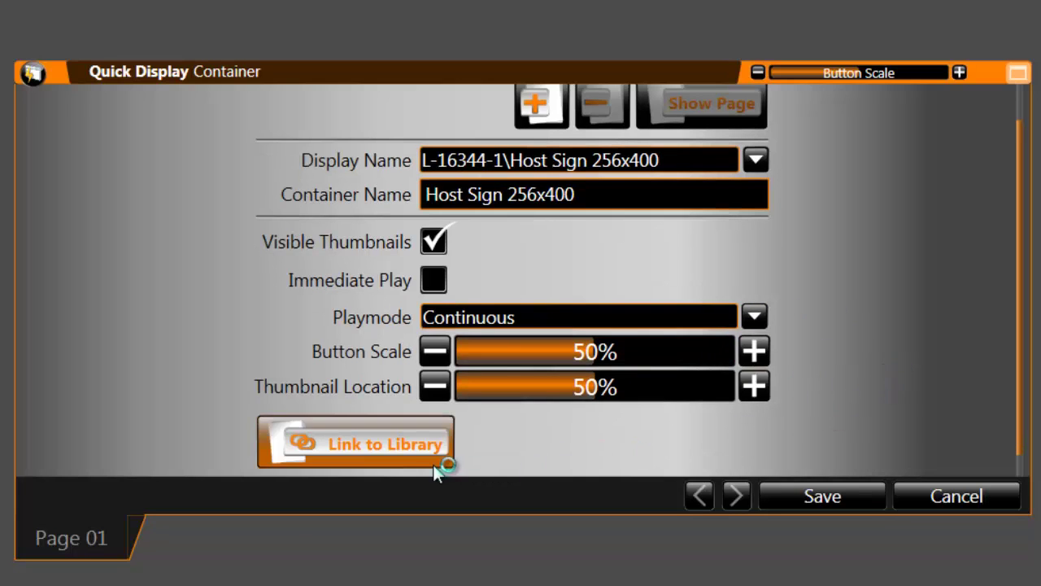
click(393, 445)
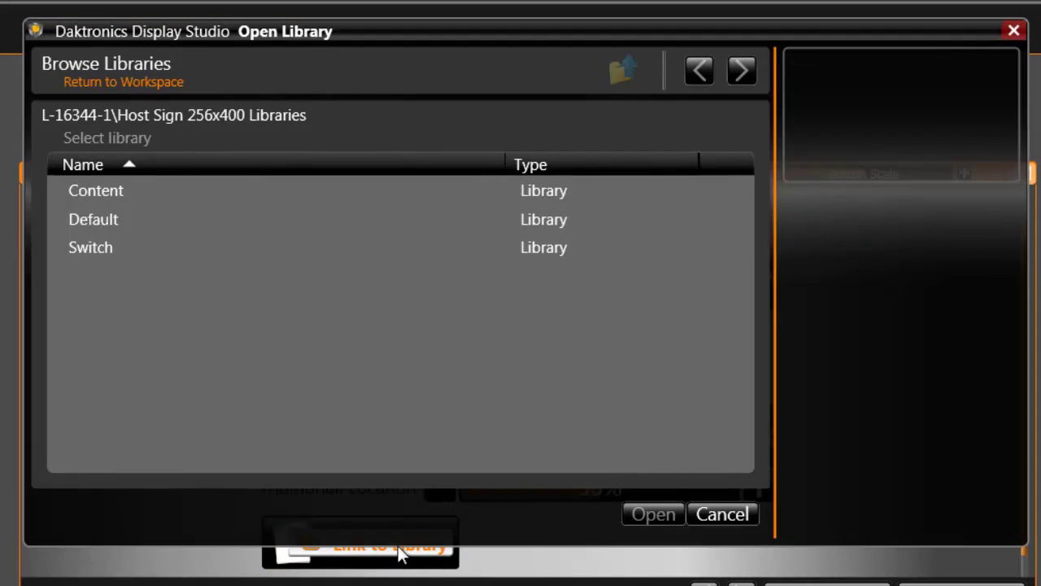
double_click(99, 215)
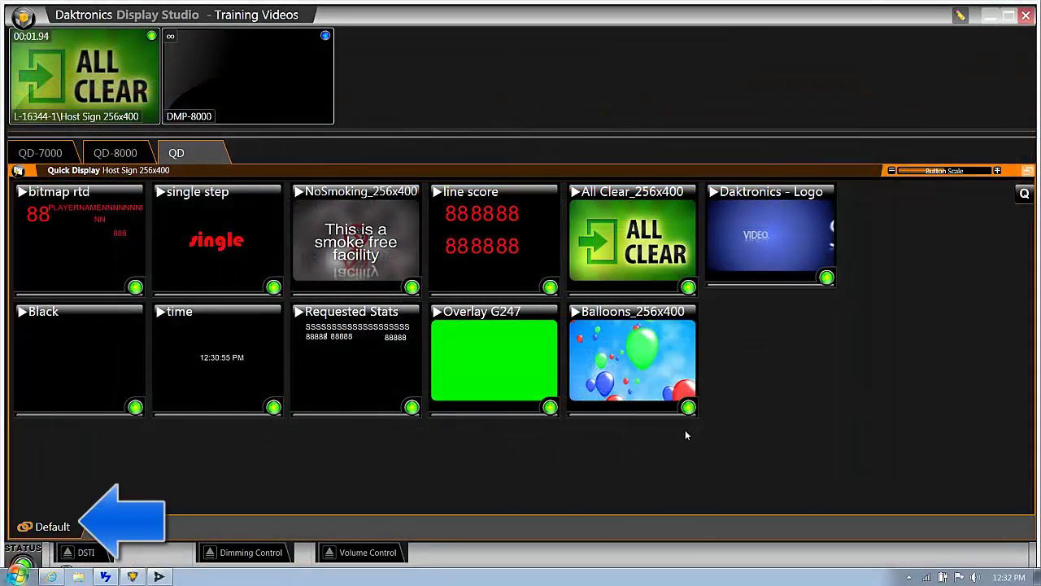
Step: Save the Host Sign 256x400 container's settings and maximize the container
right_click(755, 387)
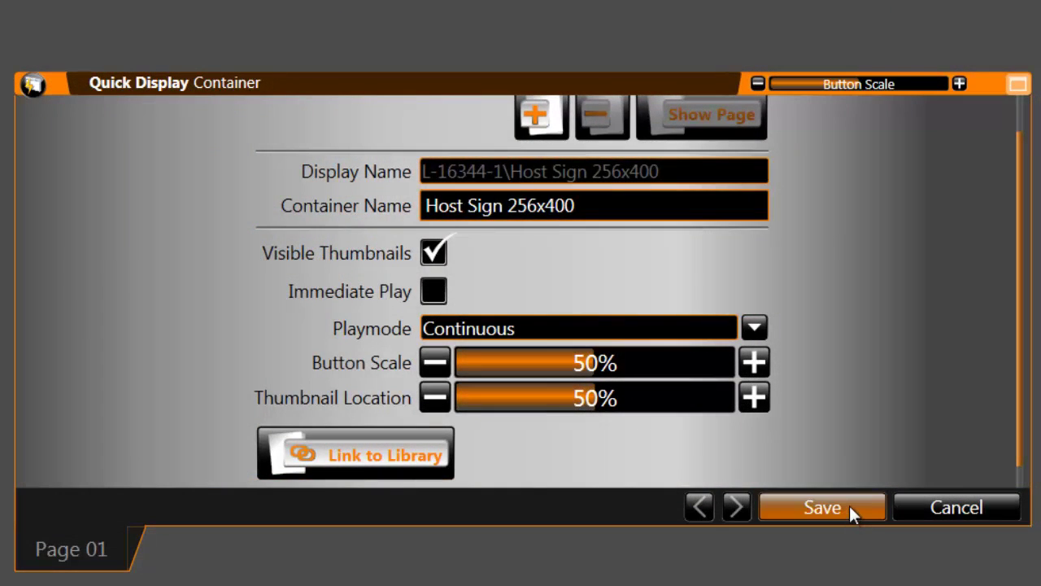
click(850, 506)
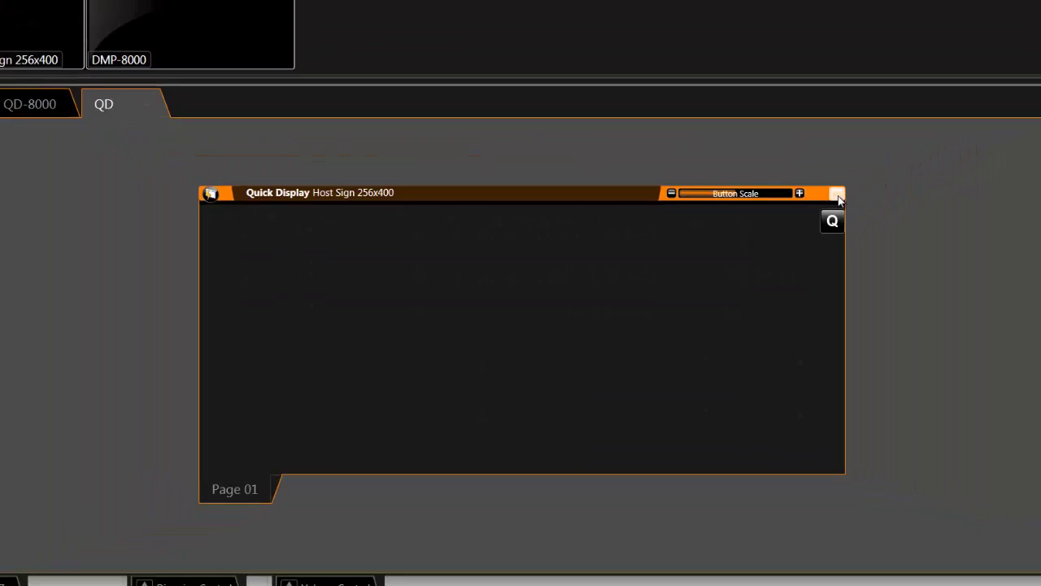
click(838, 196)
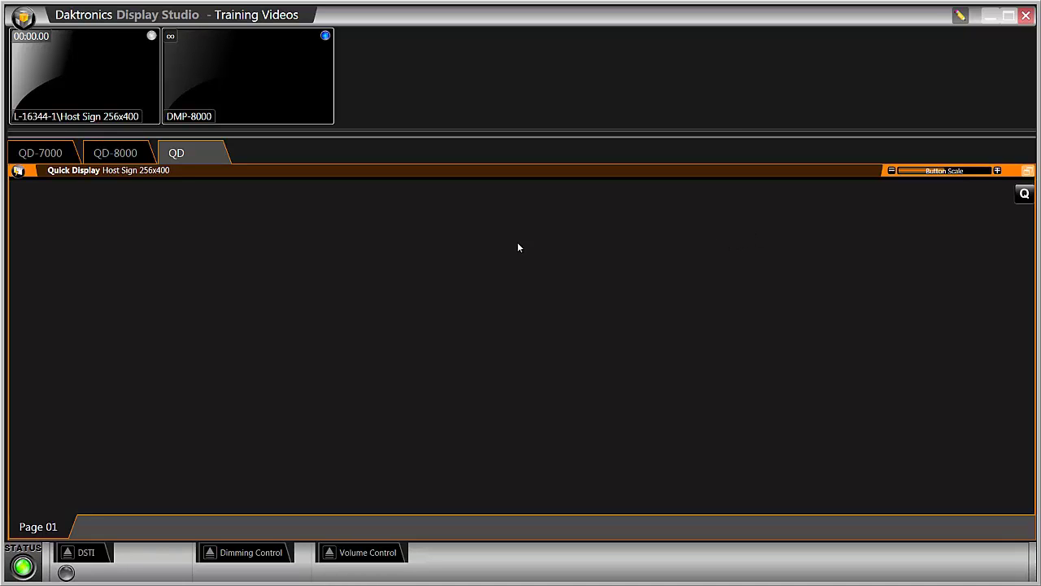
Step: Create a new button on Page 01 containing All Clear_256x400, Balloons_256x400 and NoSmoking_256x400 from the Default folder
right_click(413, 248)
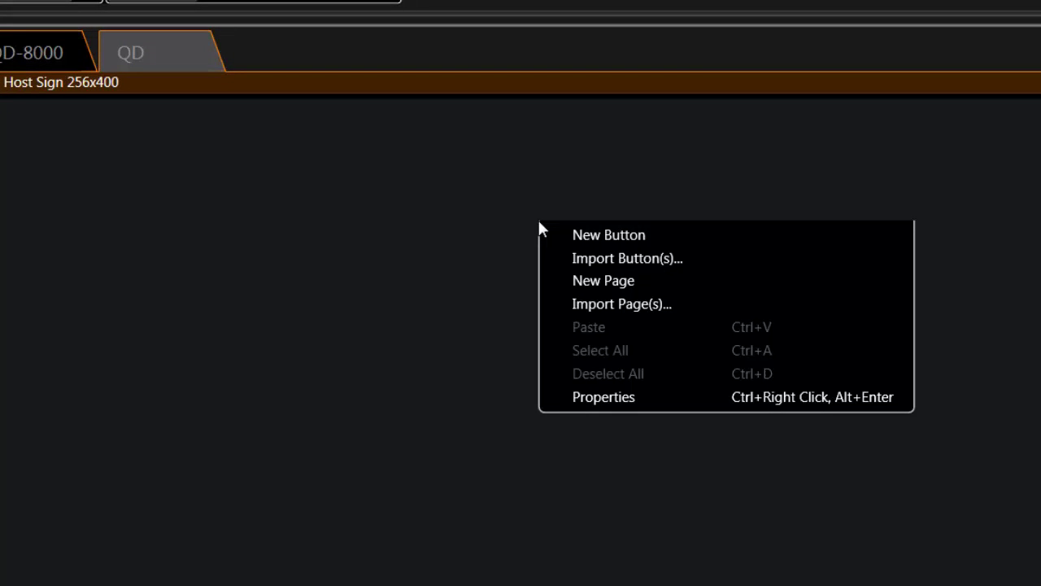
click(576, 235)
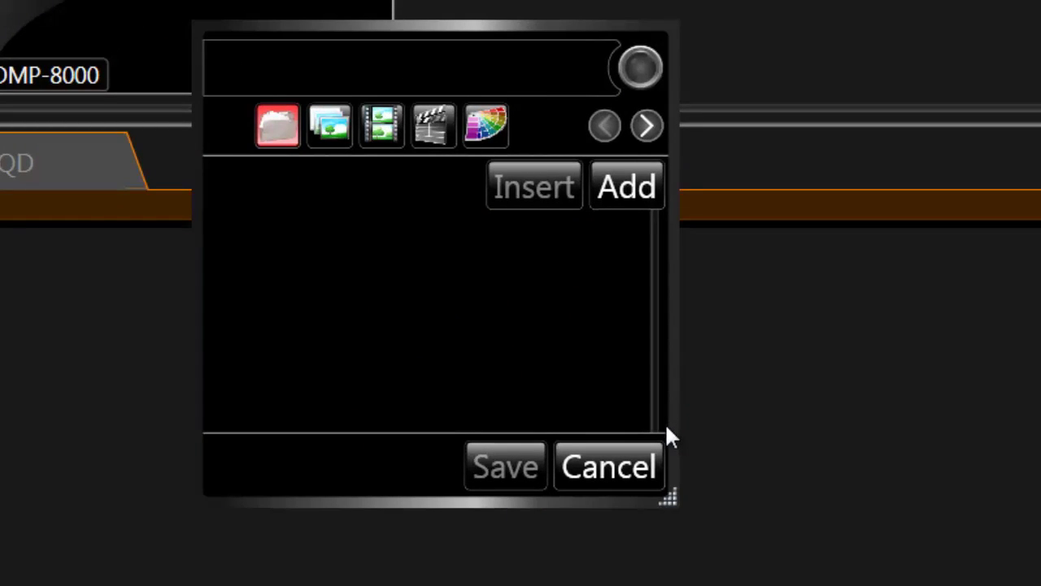
click(617, 200)
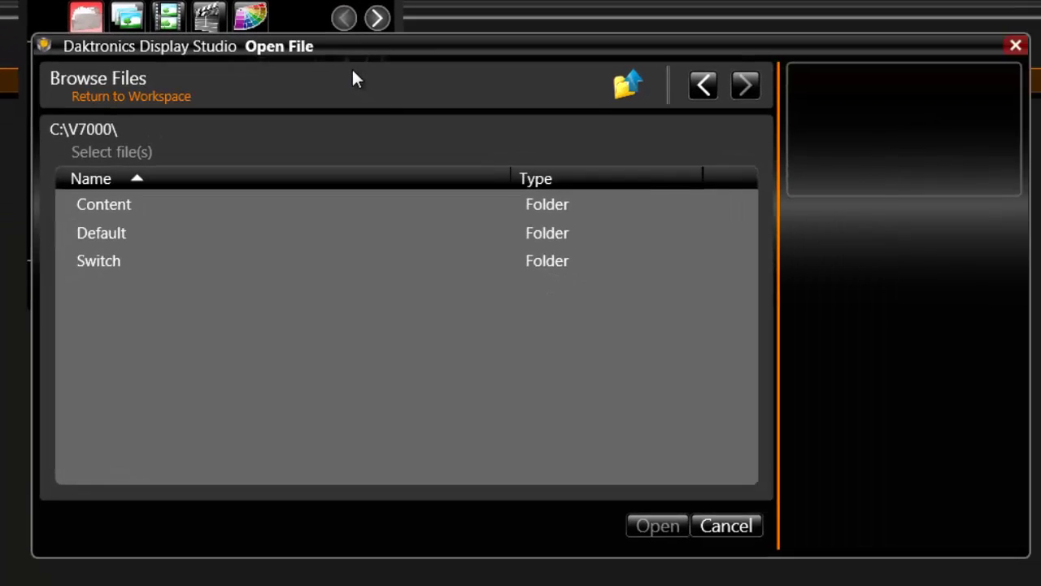
double_click(93, 227)
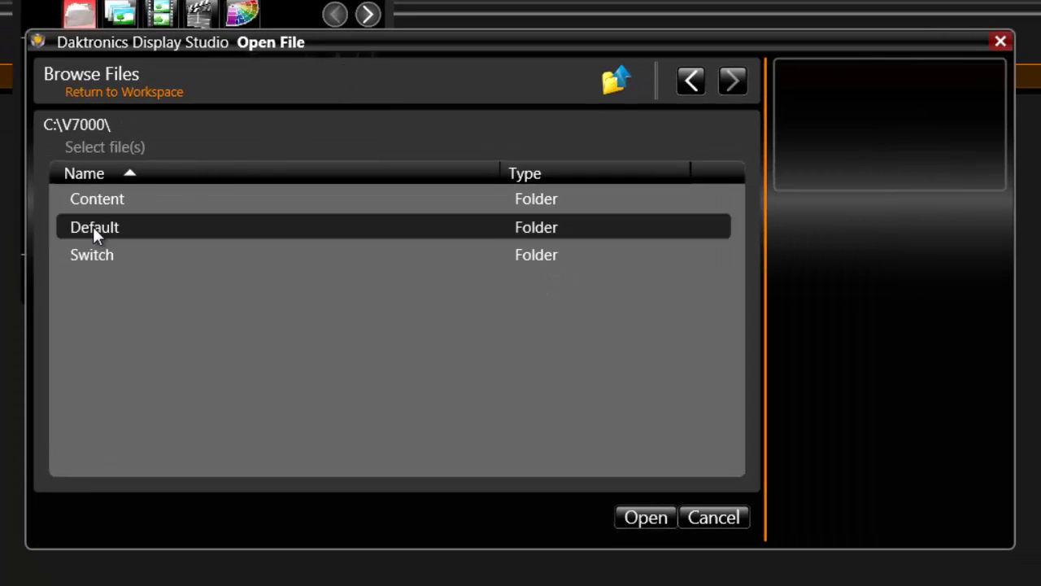
click(95, 195)
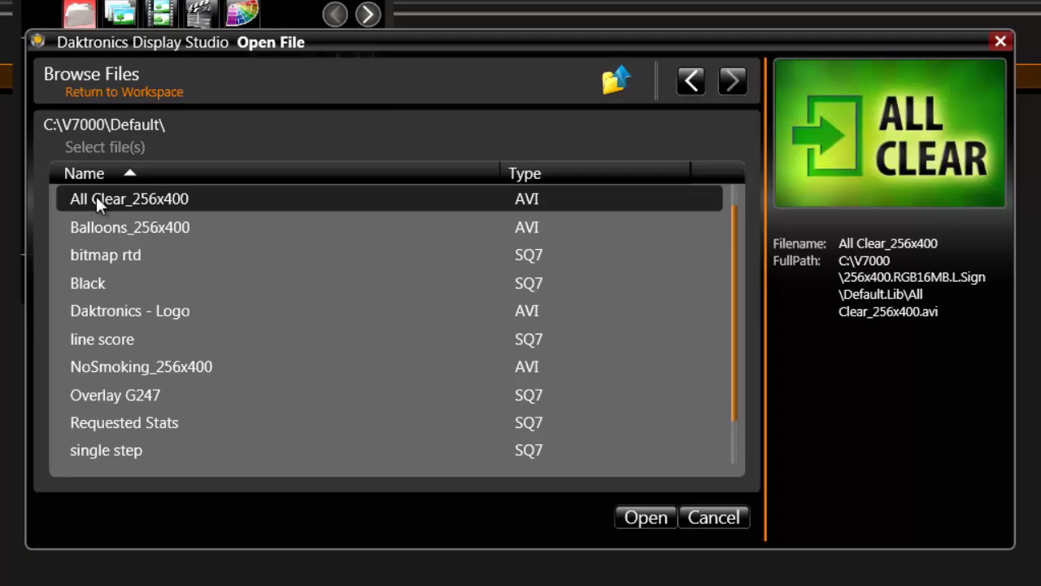
click(155, 231)
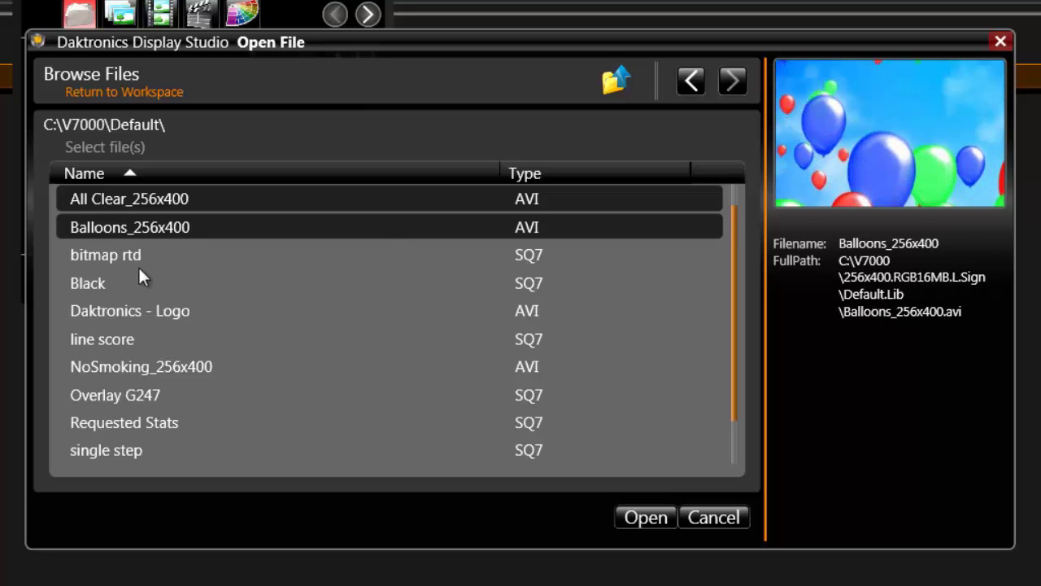
click(101, 370)
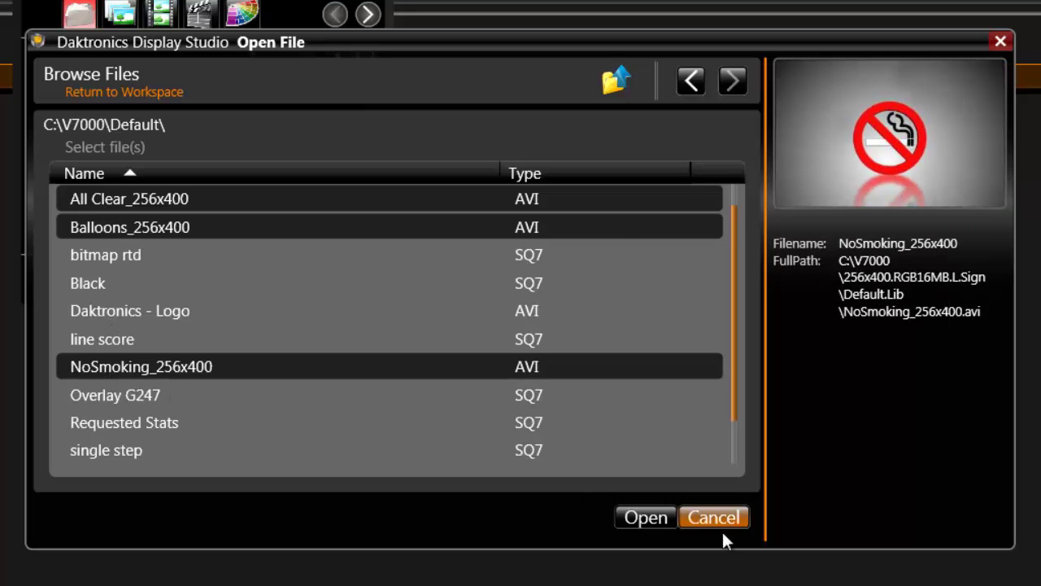
click(642, 518)
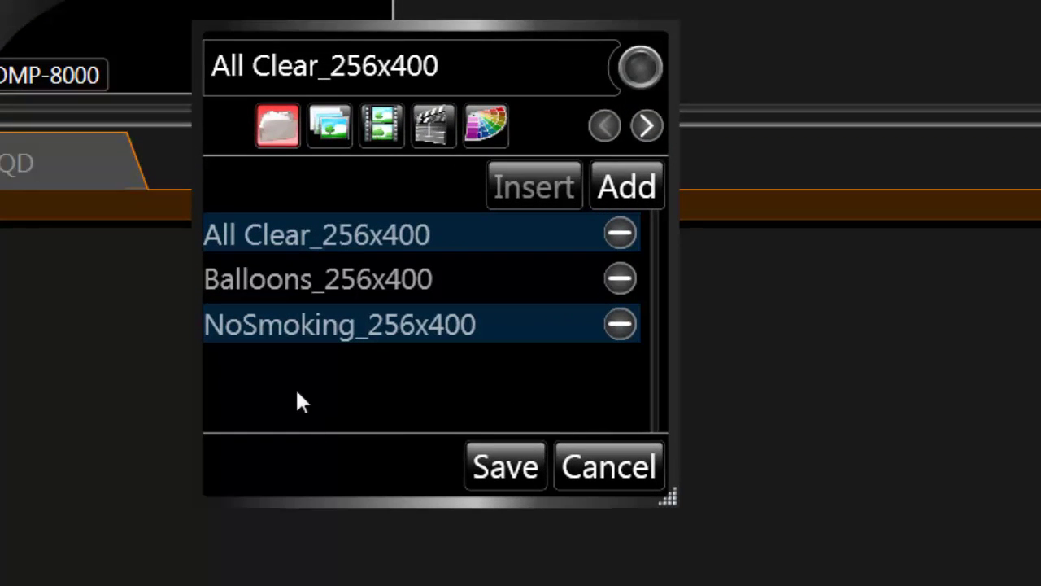
Step: Move Balloons_256x400 below NoSmoking_256x400 in the button's file list, and insert another Balloons_256x400 from the Default folder above All Clear_256x400
click(269, 286)
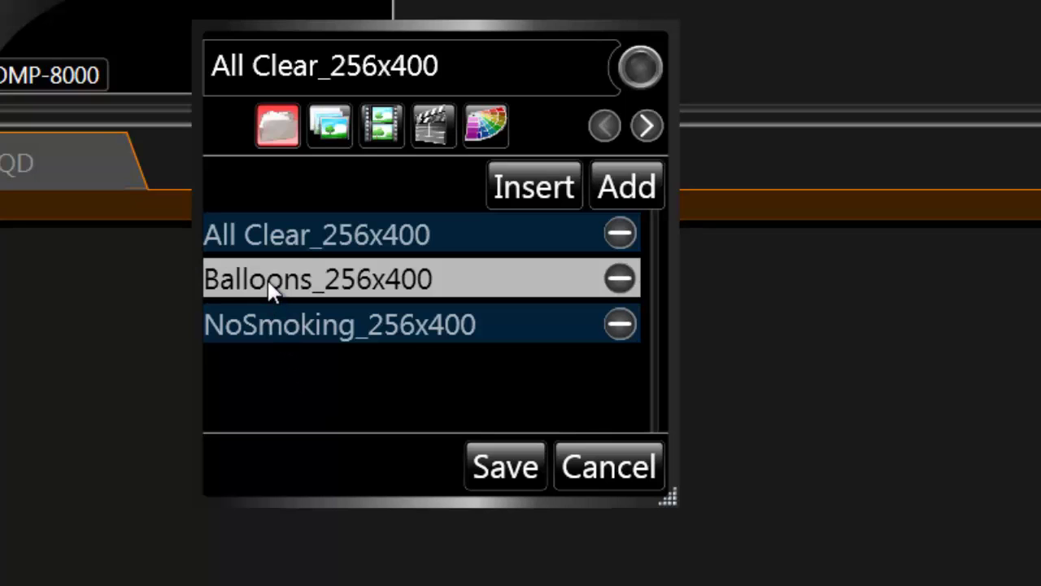
drag(266, 342, 266, 349)
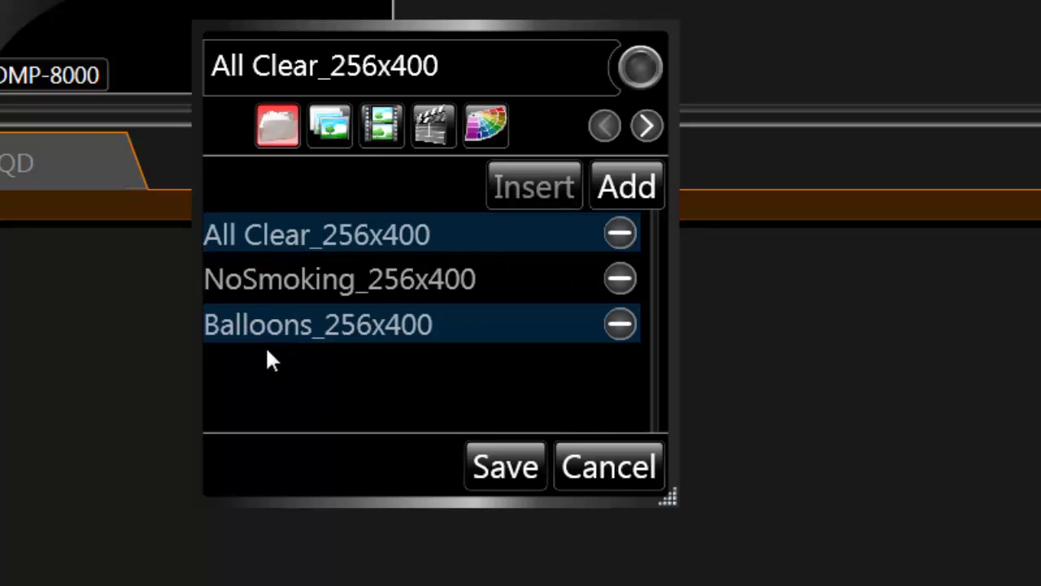
click(347, 240)
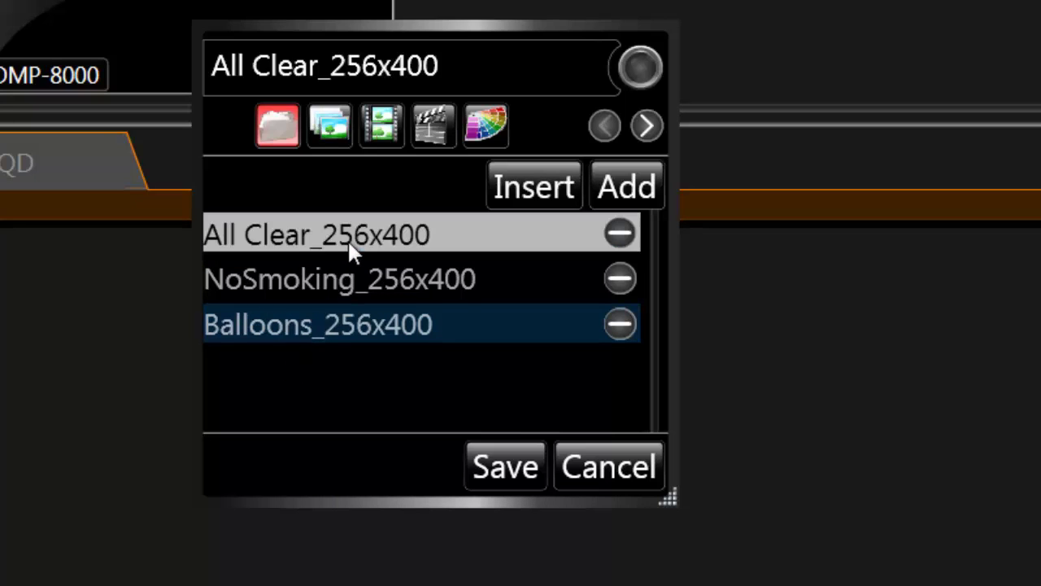
click(543, 196)
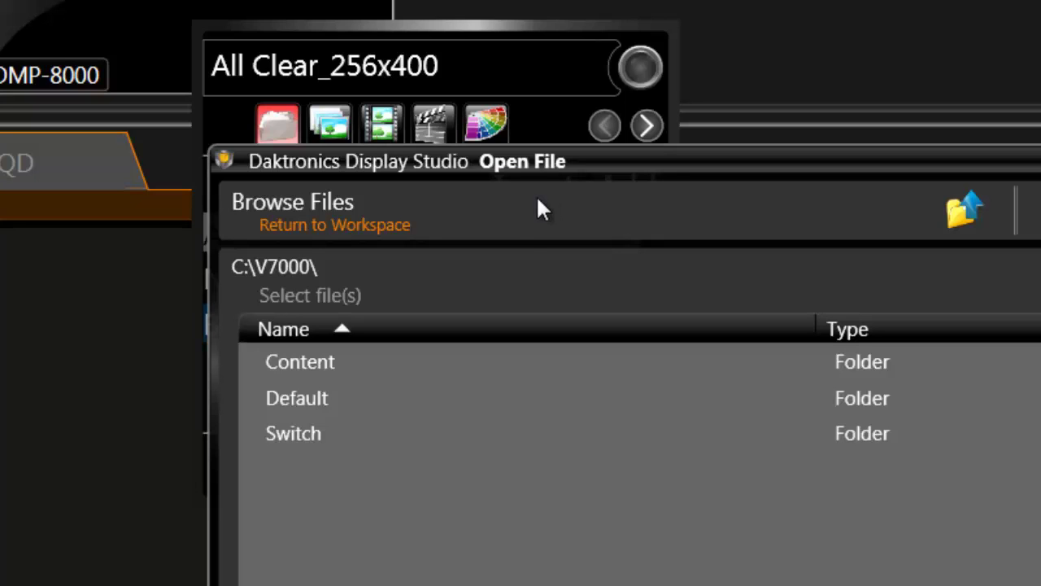
double_click(314, 394)
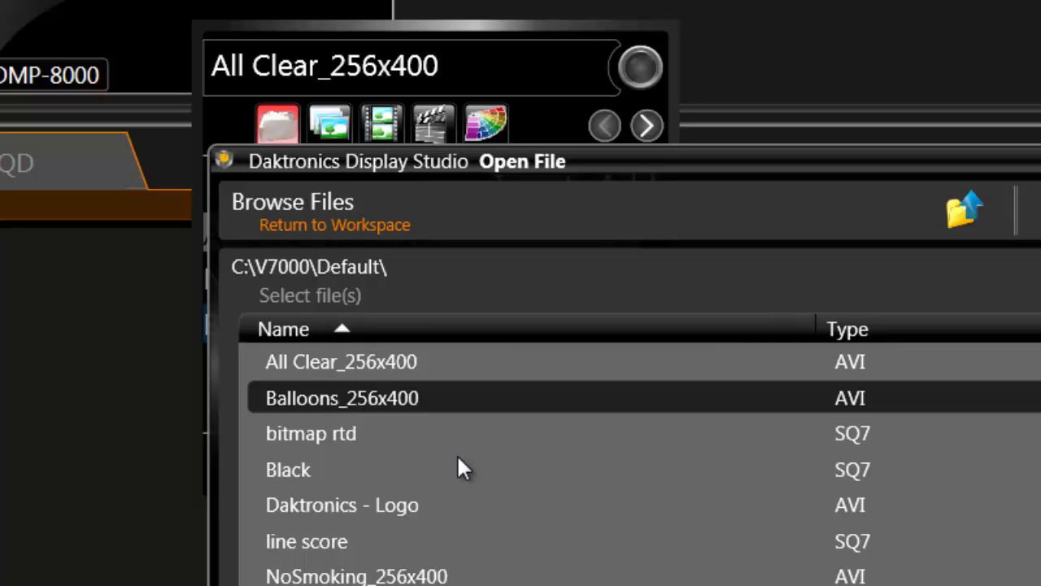
double_click(314, 397)
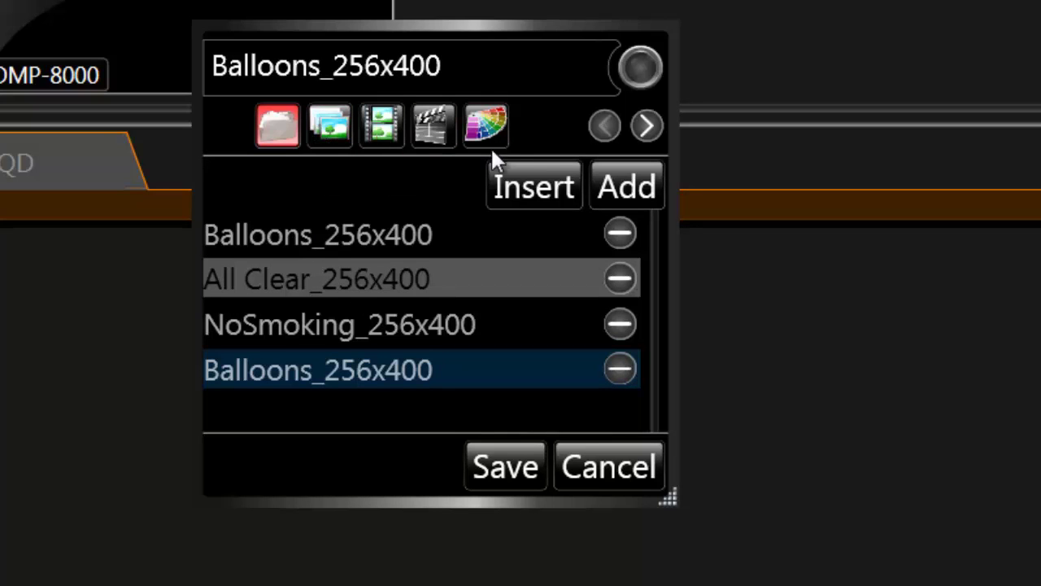
Step: Try the button as a Normal Playlist and as a Shuffle Playlist, playing it in each mode
click(646, 128)
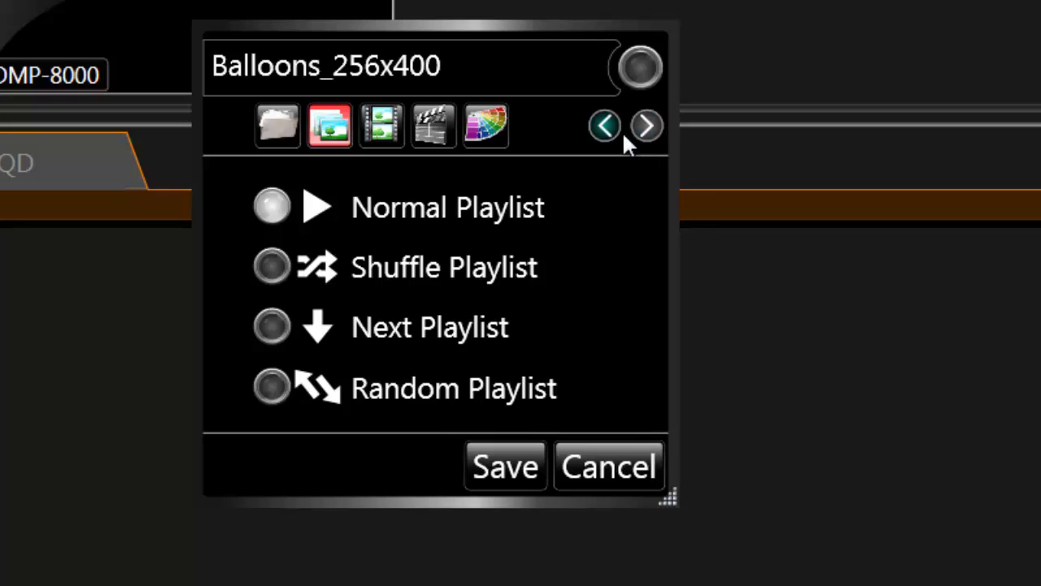
click(270, 210)
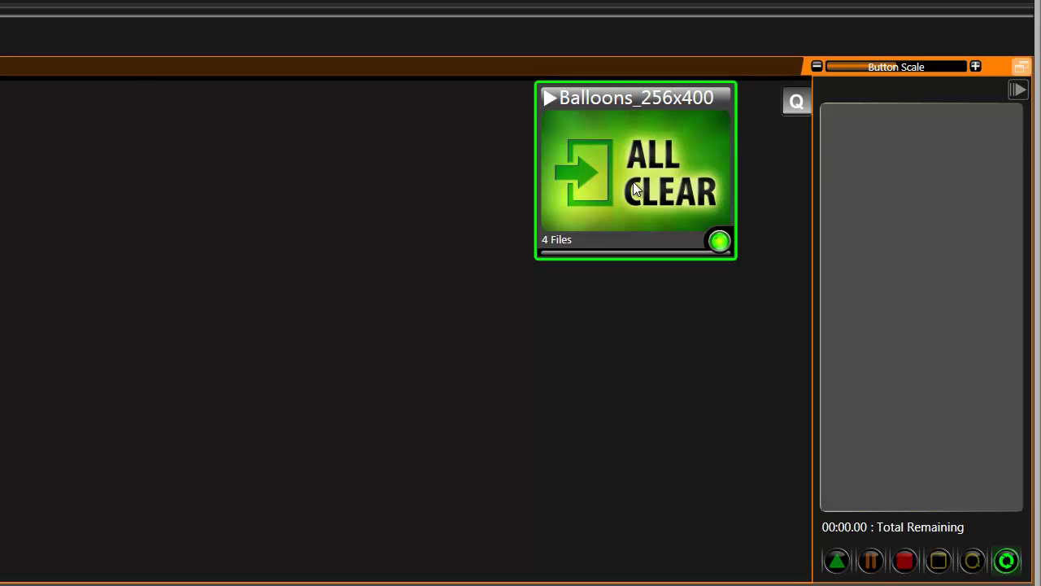
click(633, 181)
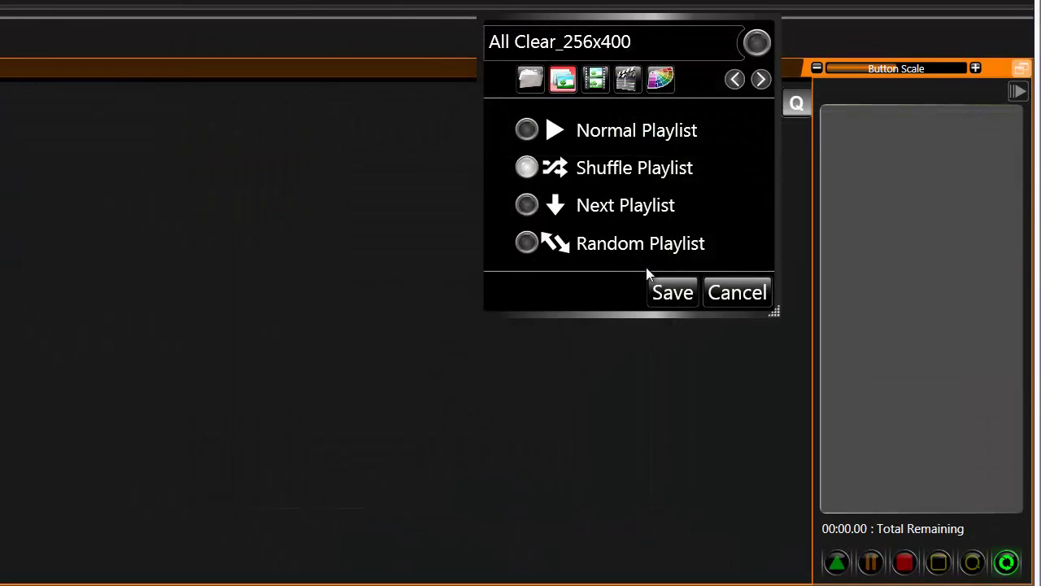
click(660, 290)
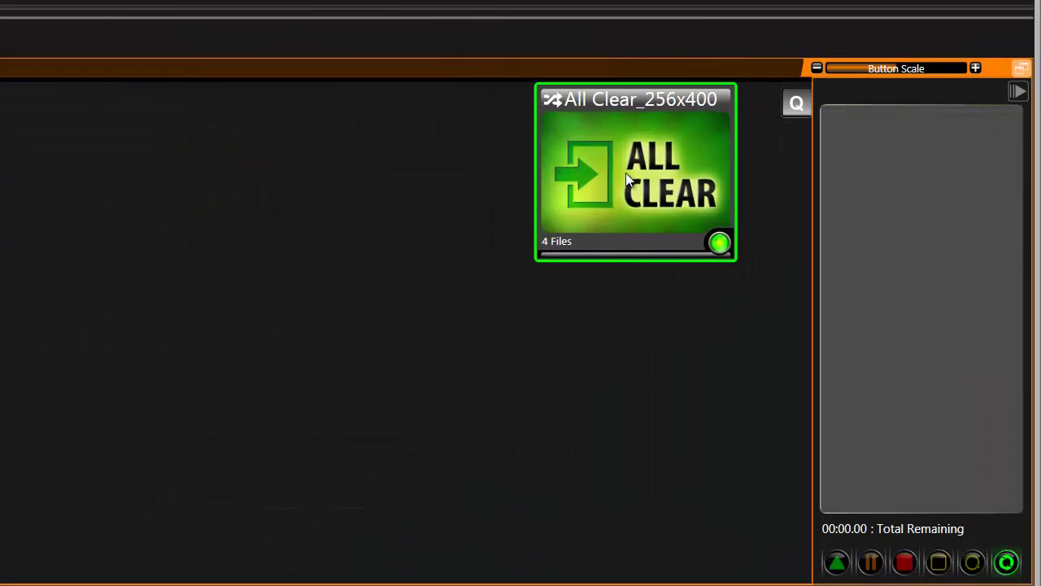
click(626, 172)
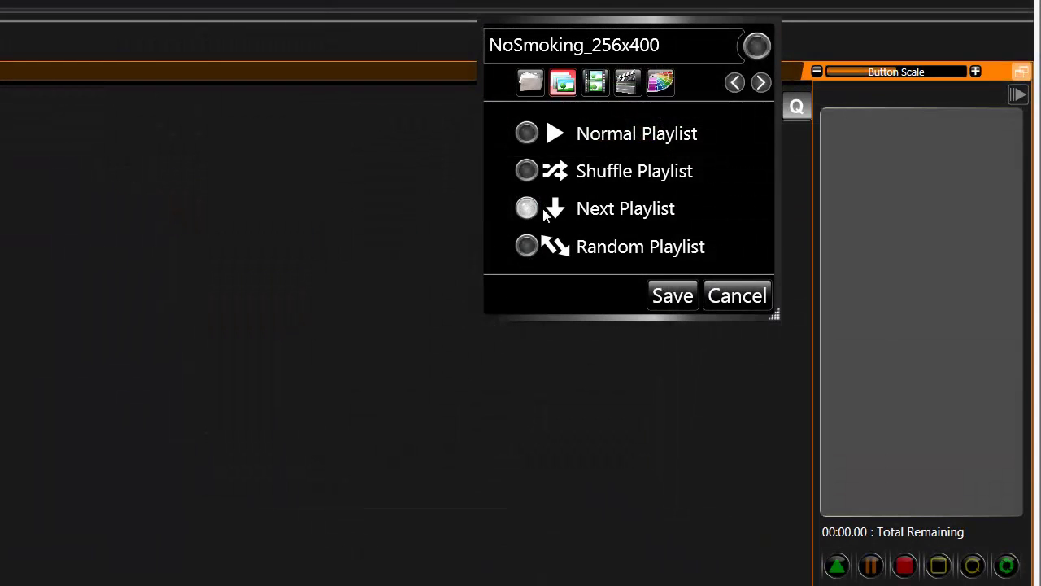
Step: Save the button as a Next Playlist and test its playback, ending with playback stopped
click(674, 296)
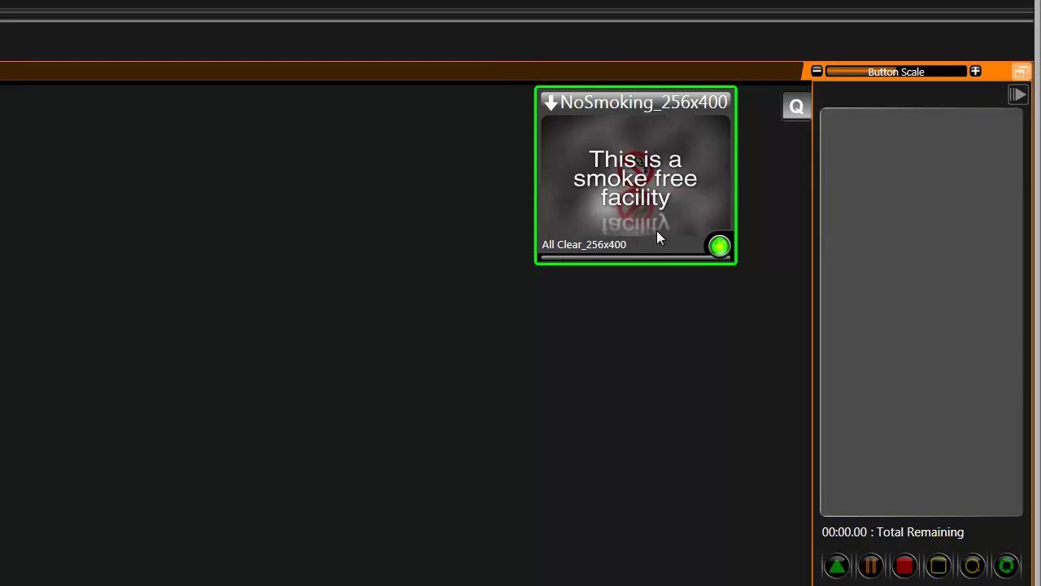
click(644, 189)
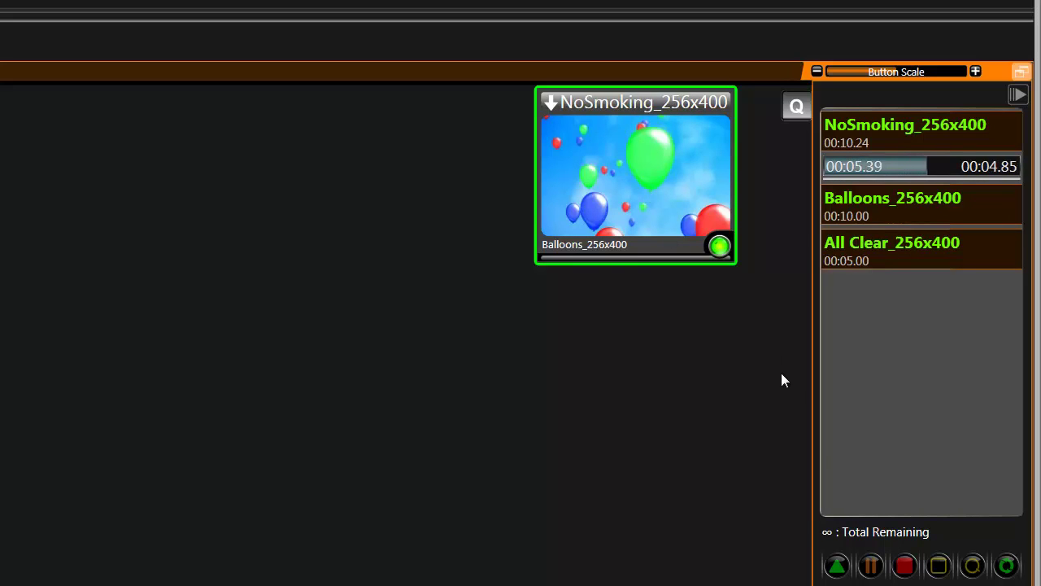
click(905, 566)
Step: Try Immediate Play on the Next Playlist button by enabling it, saving the button and playing it three times
right_click(624, 180)
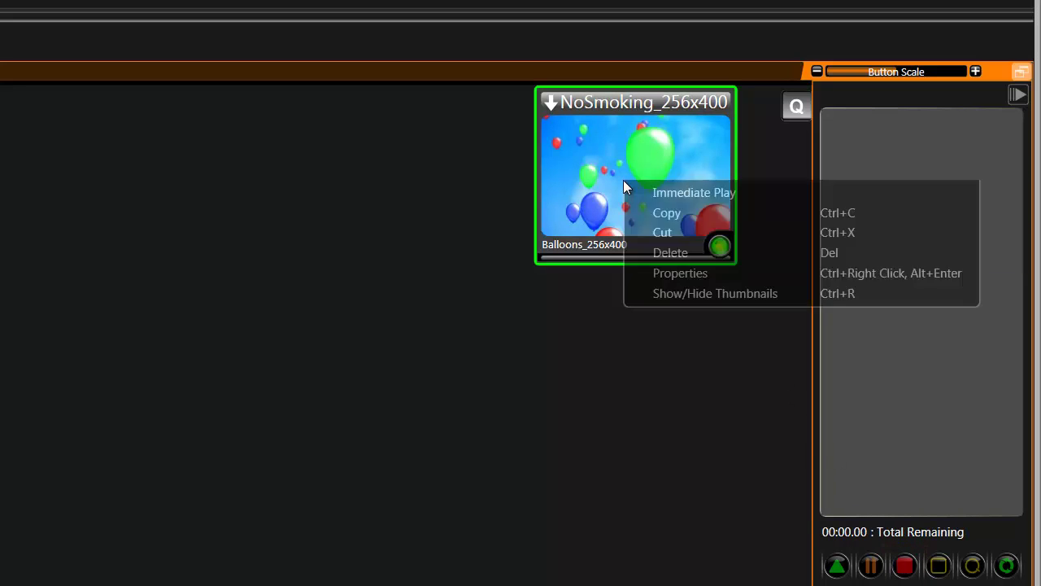
click(661, 271)
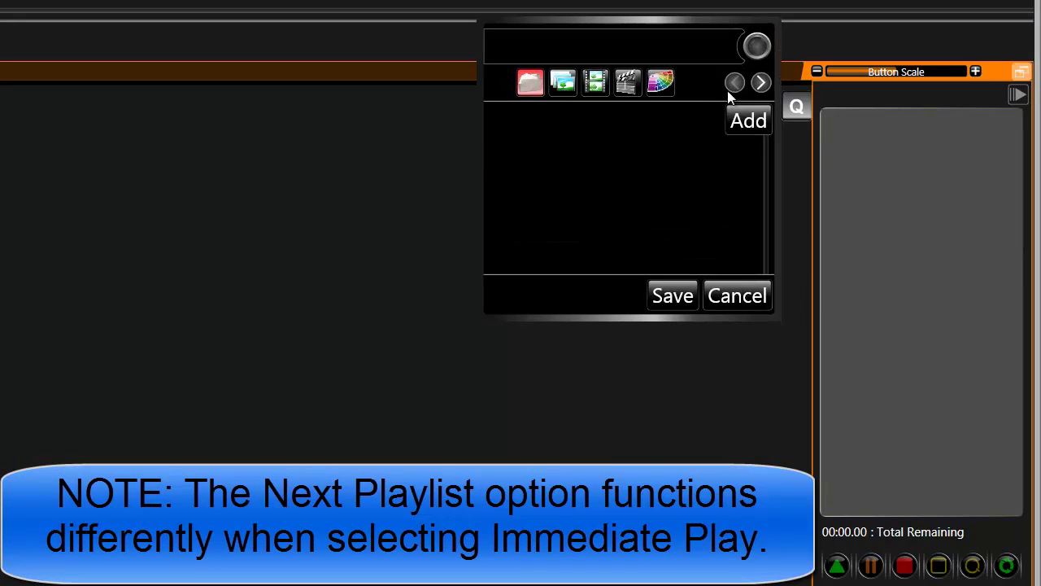
click(563, 85)
click(680, 298)
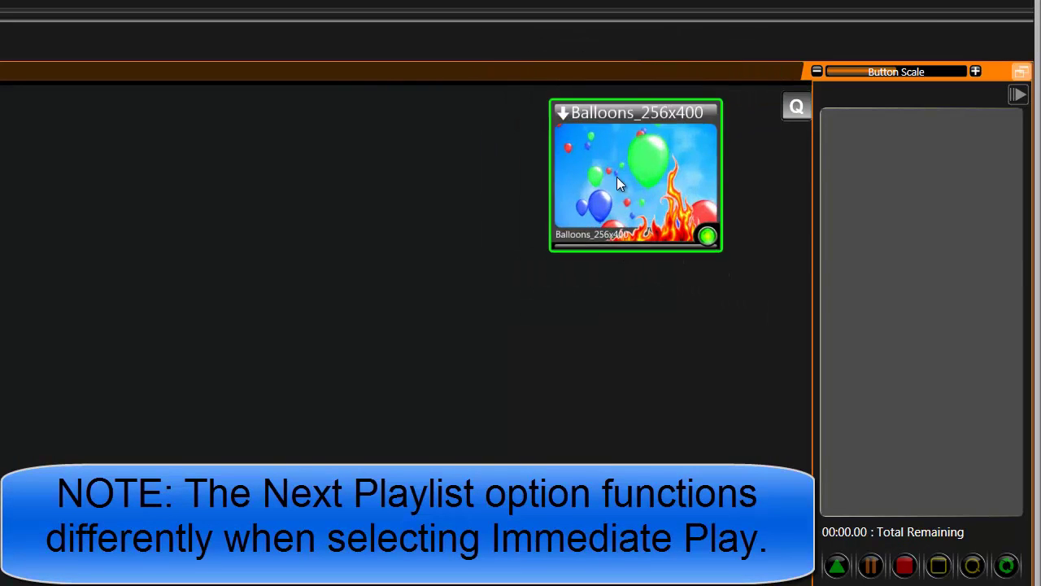
click(617, 179)
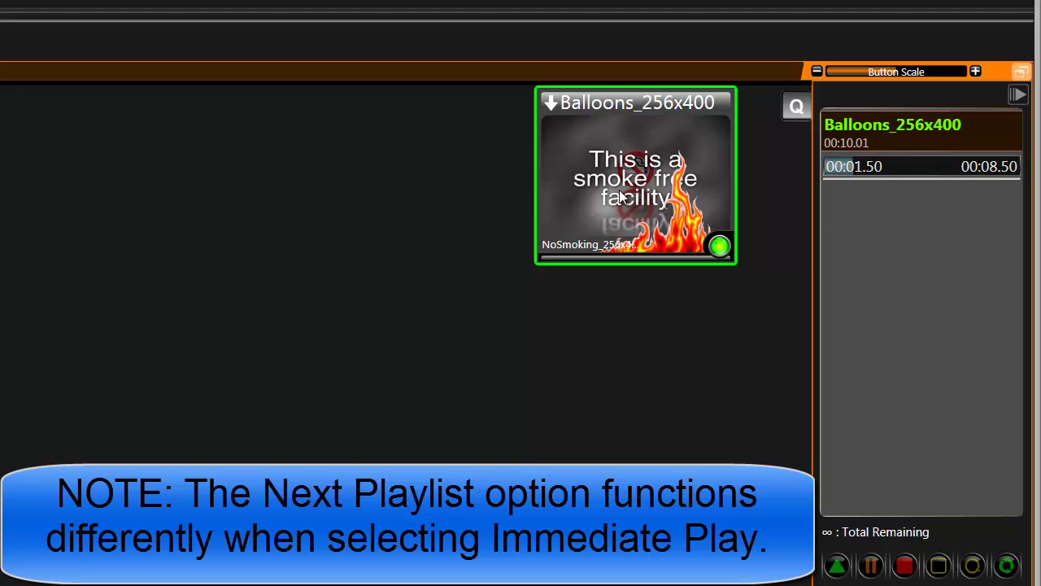
click(619, 189)
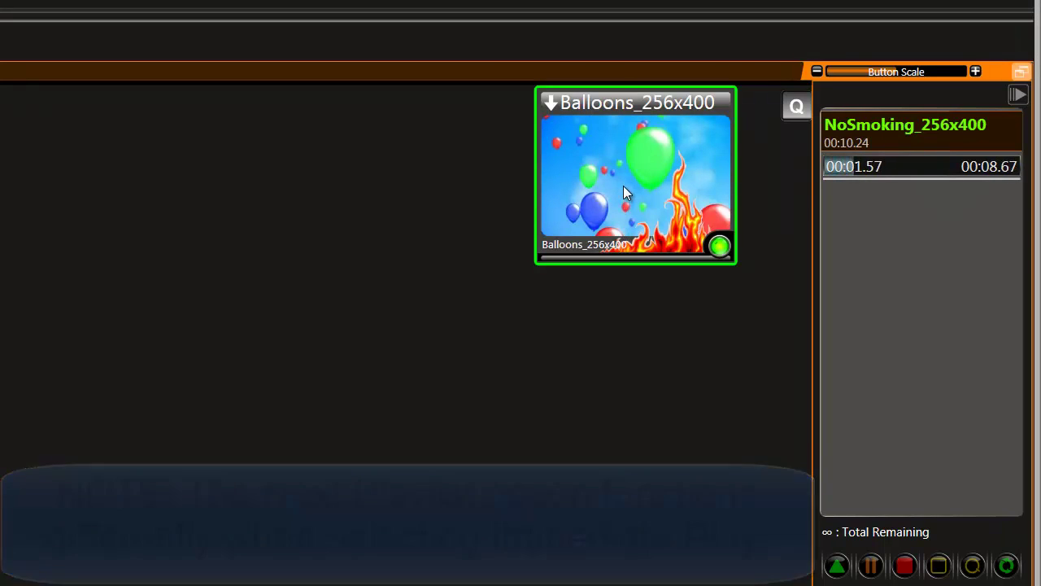
click(623, 186)
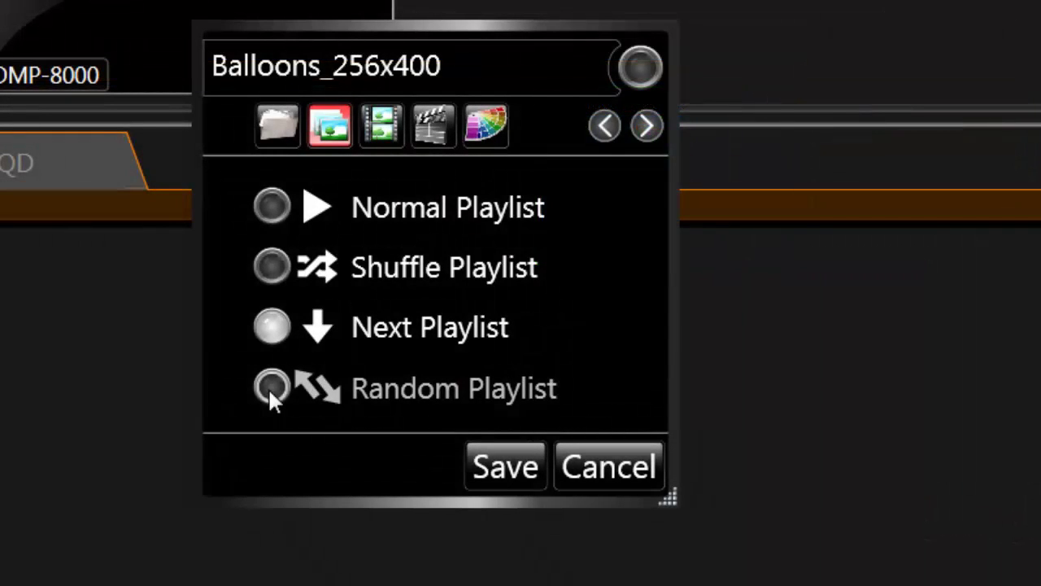
Step: Try the Balloons_256x400 button as a Random Playlist by saving that mode and playing it repeatedly to fill the queue
click(271, 388)
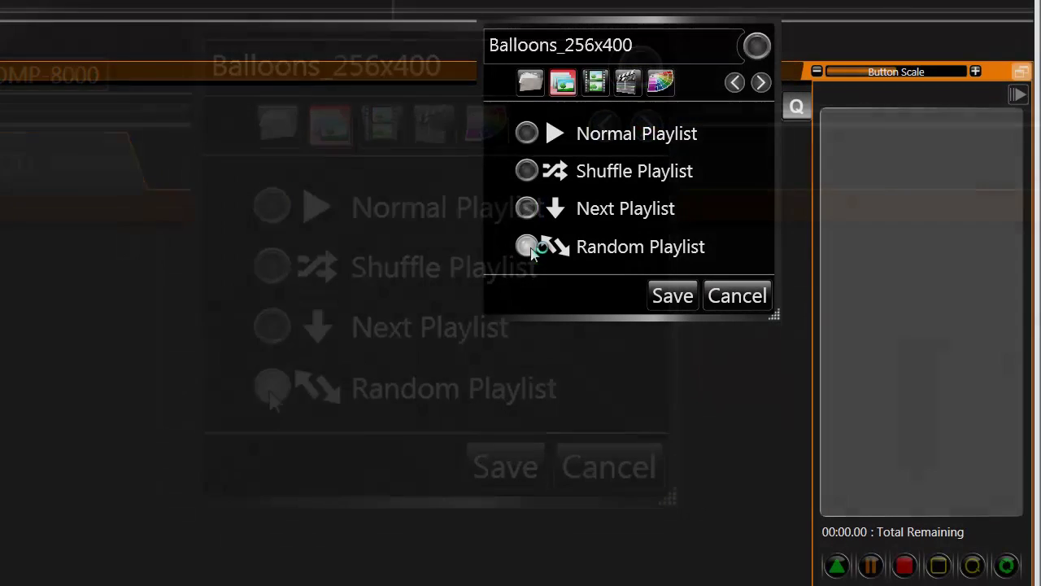
click(667, 296)
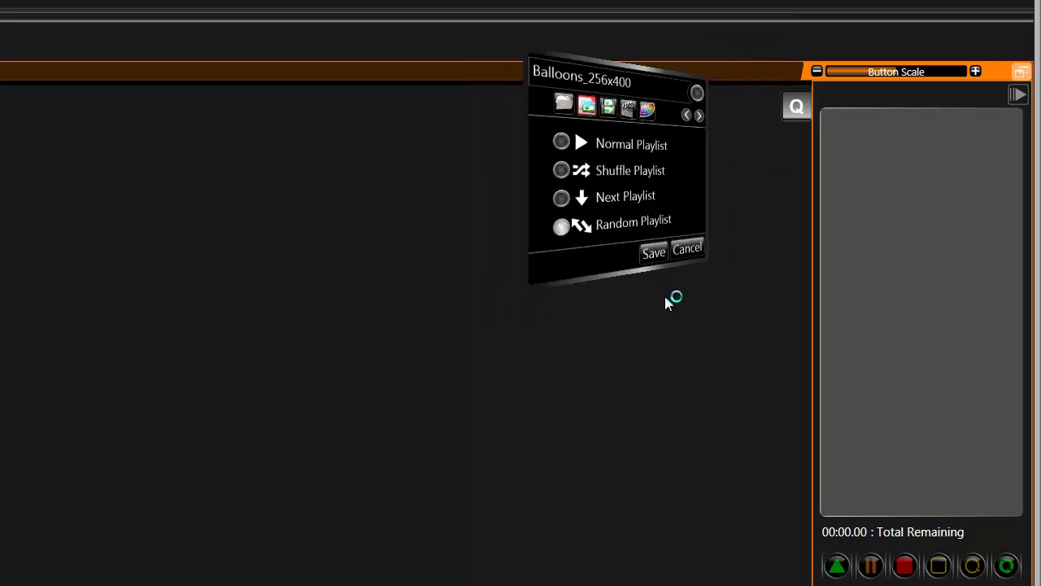
click(632, 180)
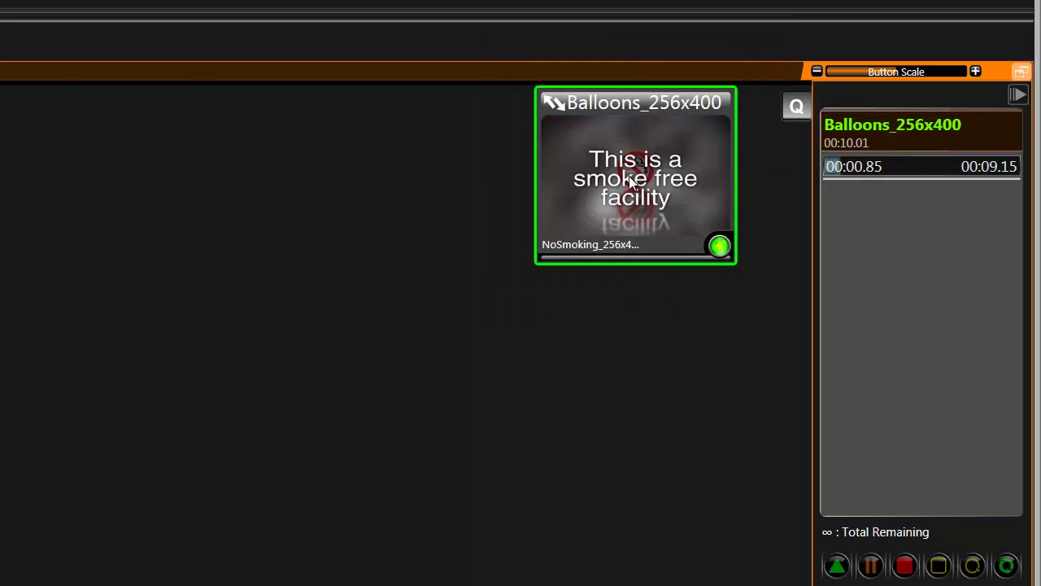
click(631, 181)
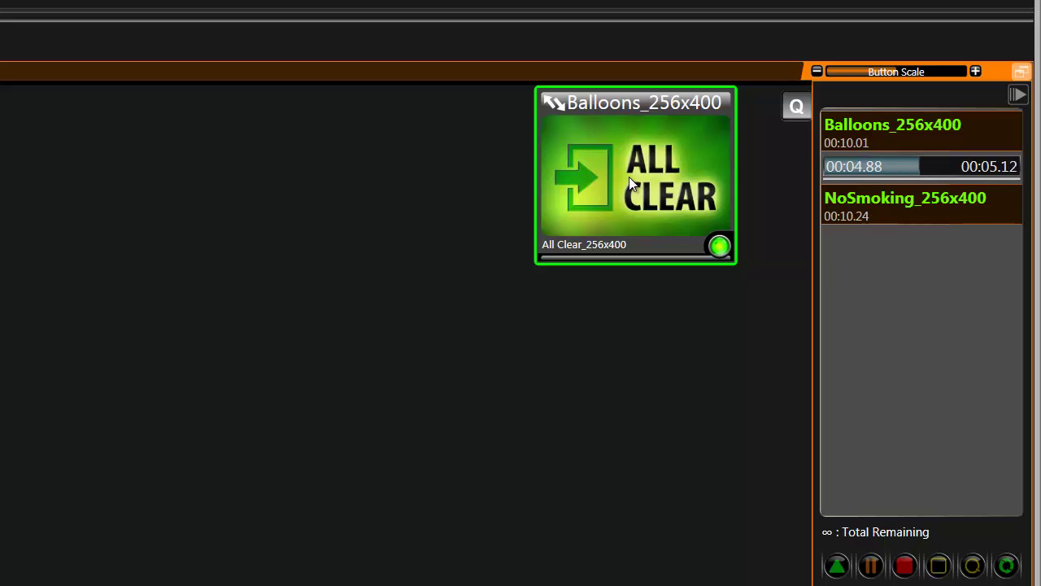
click(630, 181)
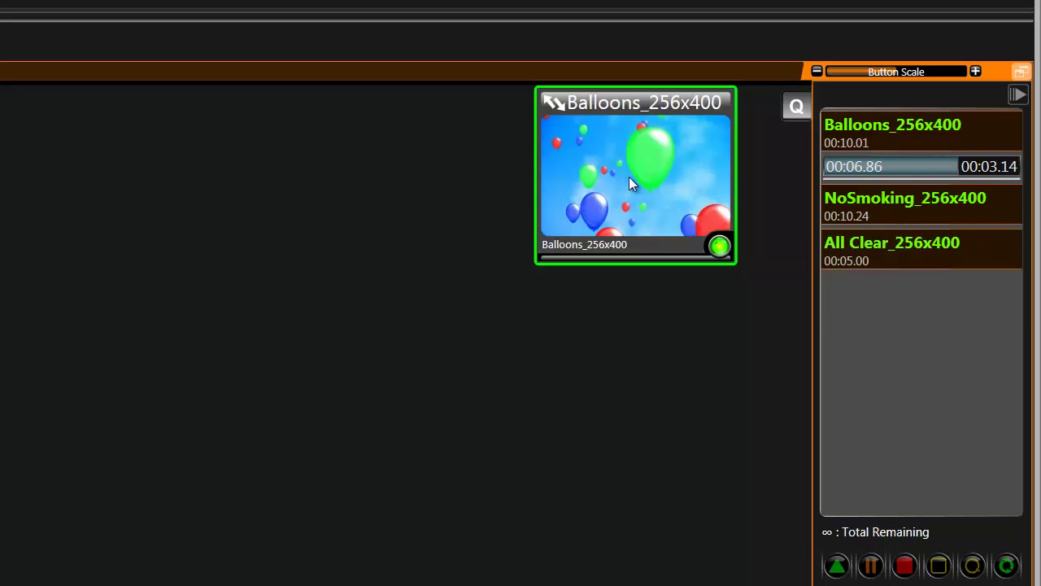
click(629, 177)
click(629, 177)
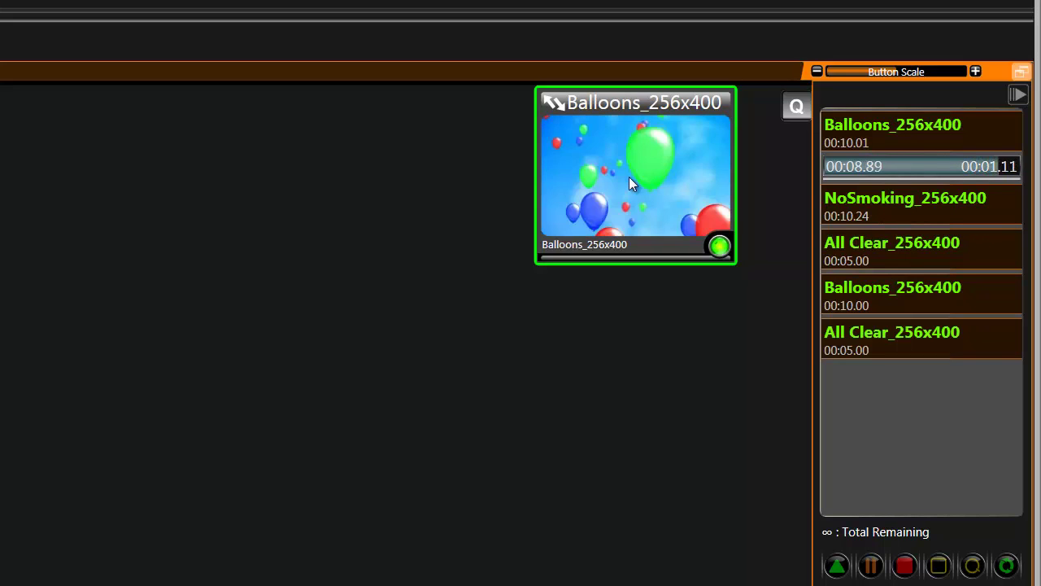
click(629, 177)
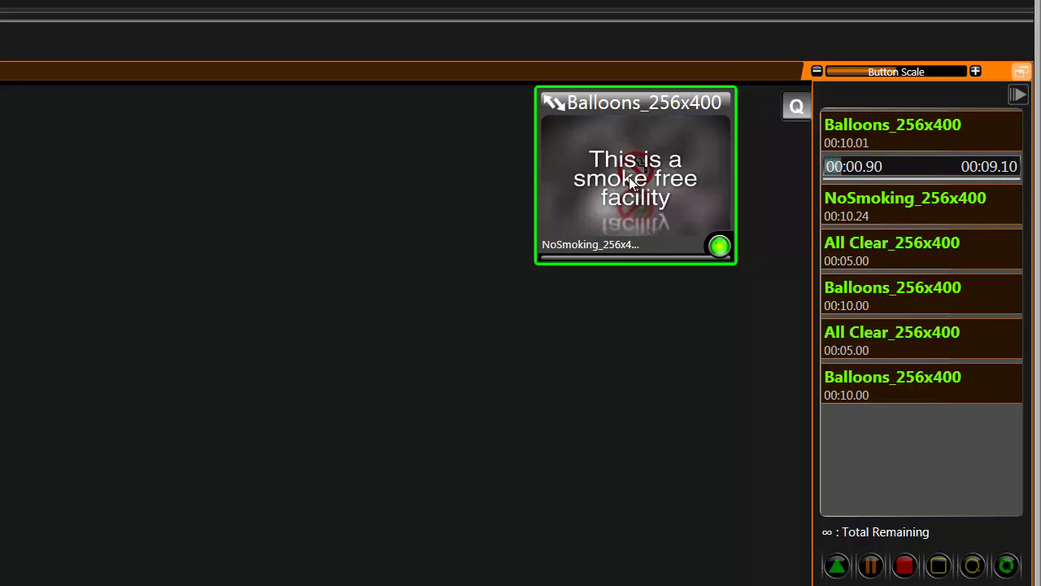
click(629, 176)
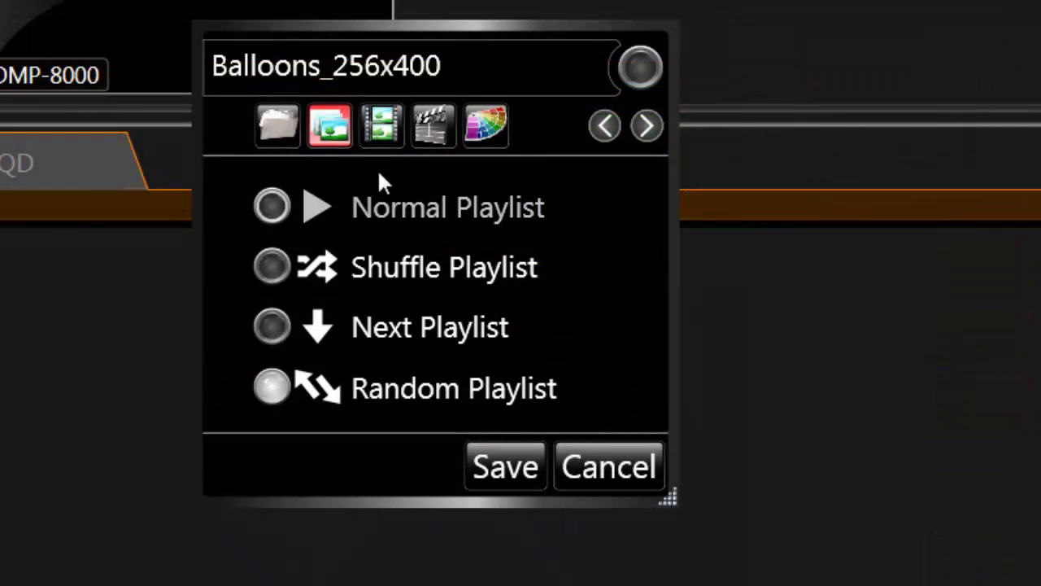
Step: View the Balloons_256x400 button's thumbnail choices, and try its Number Of Times playback at 3 and Selected Frame at 1
click(384, 130)
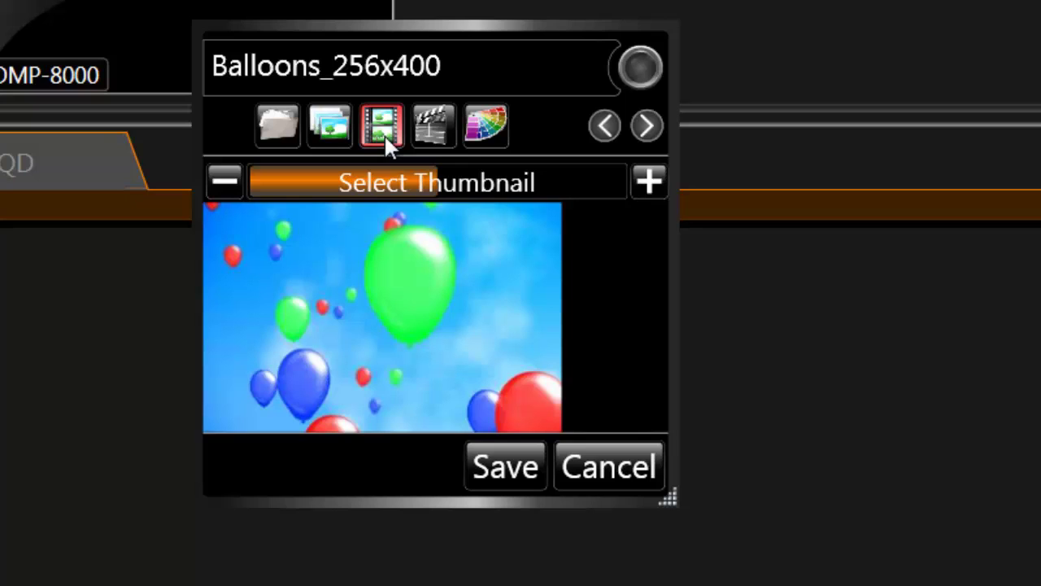
click(435, 130)
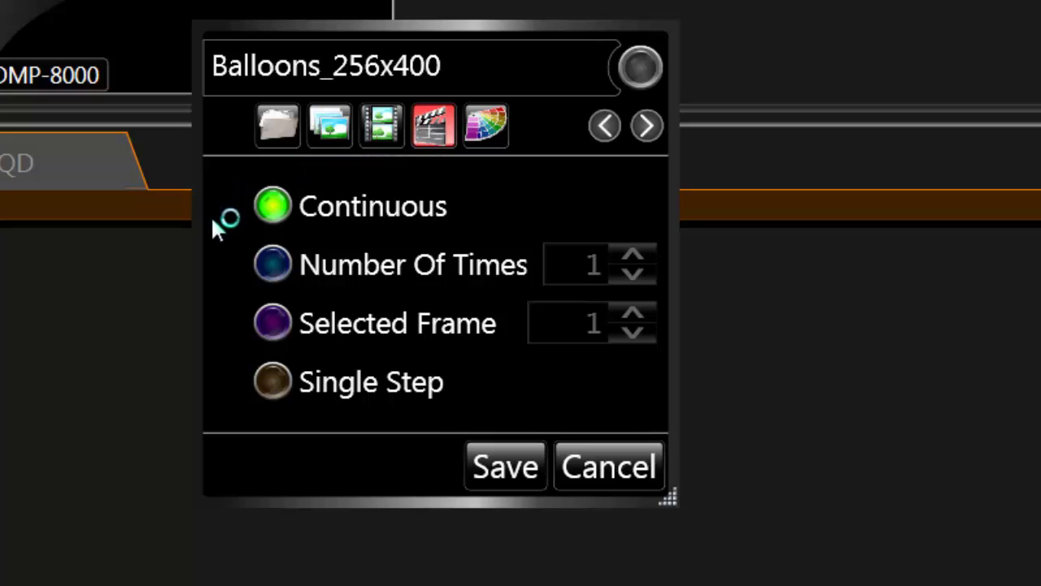
click(271, 264)
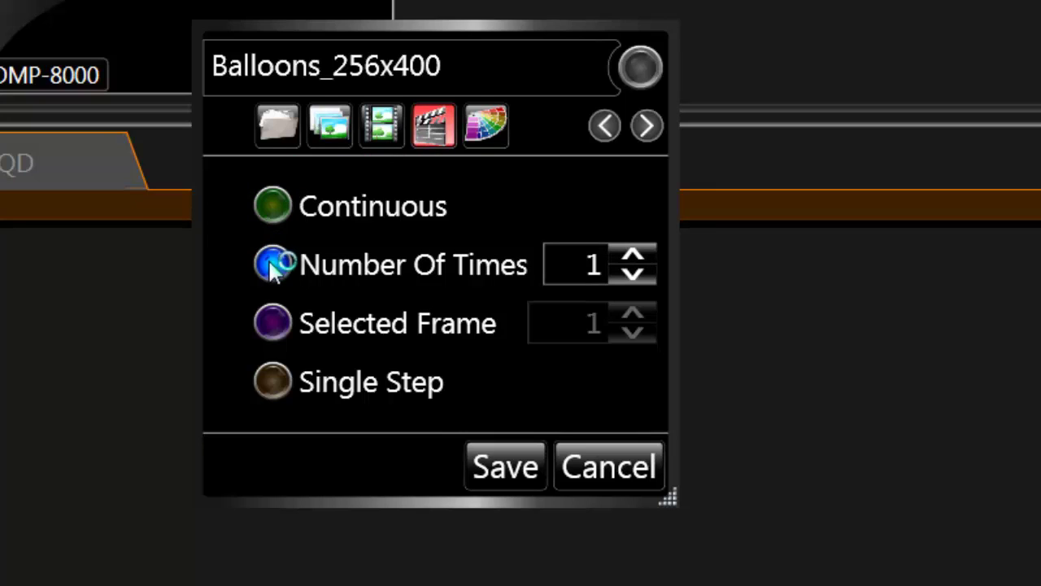
click(634, 257)
click(634, 258)
click(274, 331)
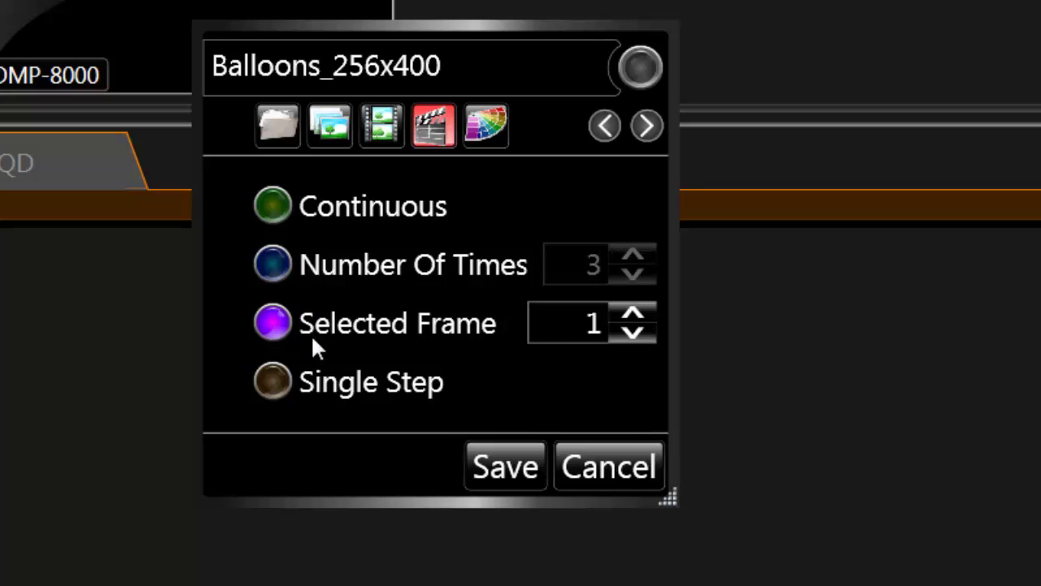
Step: Choose Single Step playback, save the National Anthem button with it, and step through that button's frames
click(282, 383)
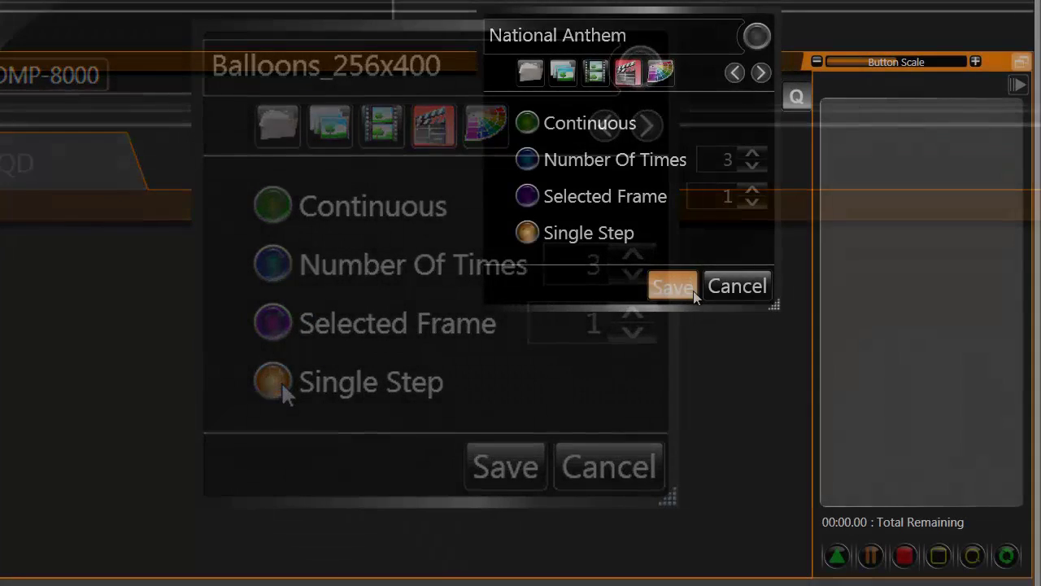
click(688, 285)
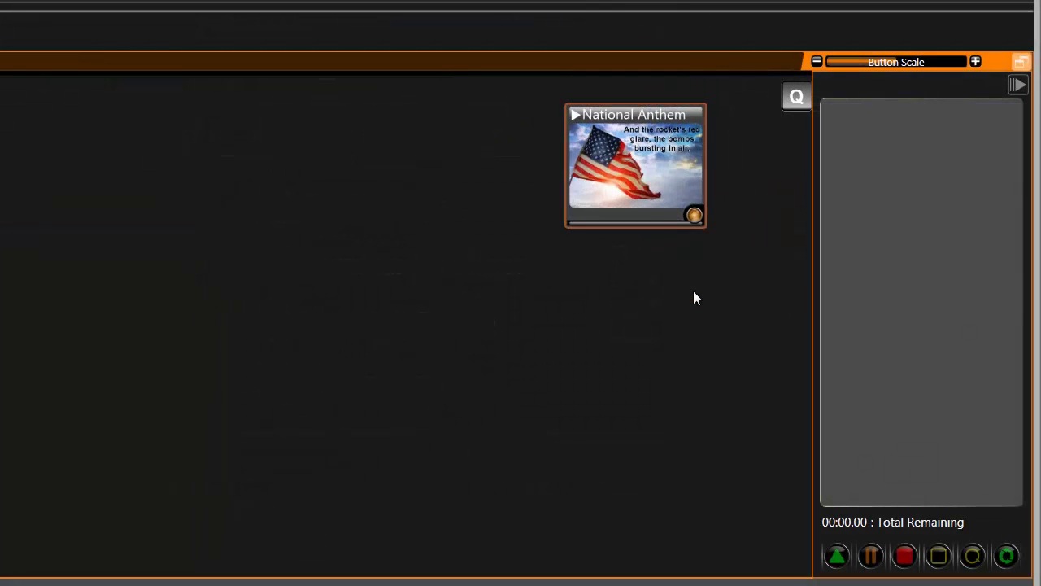
click(673, 166)
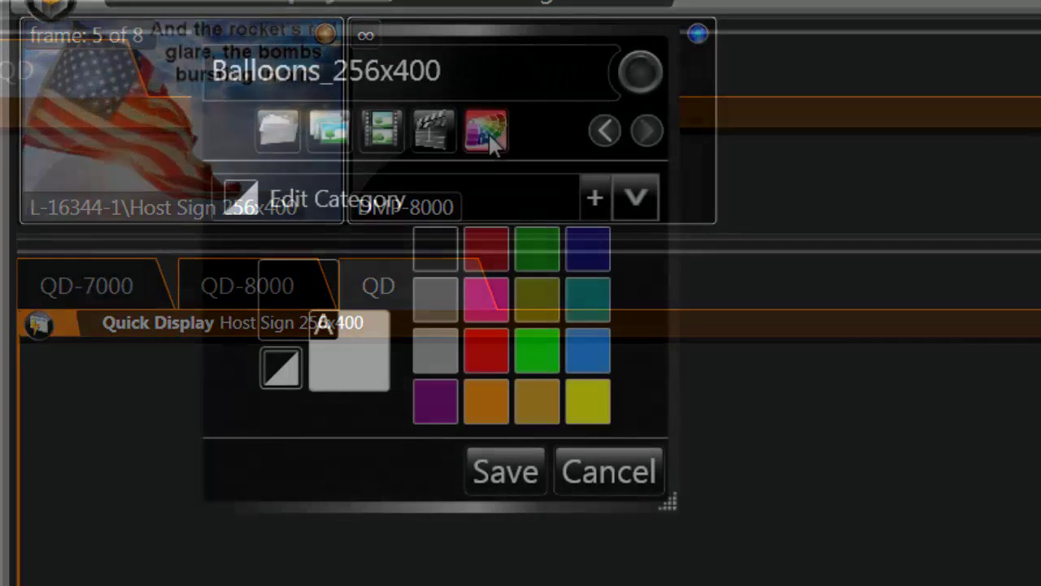
Step: Give the Balloons_256x400 button a dark red background, try the Immediate Play and eraser options, and save the button
click(484, 256)
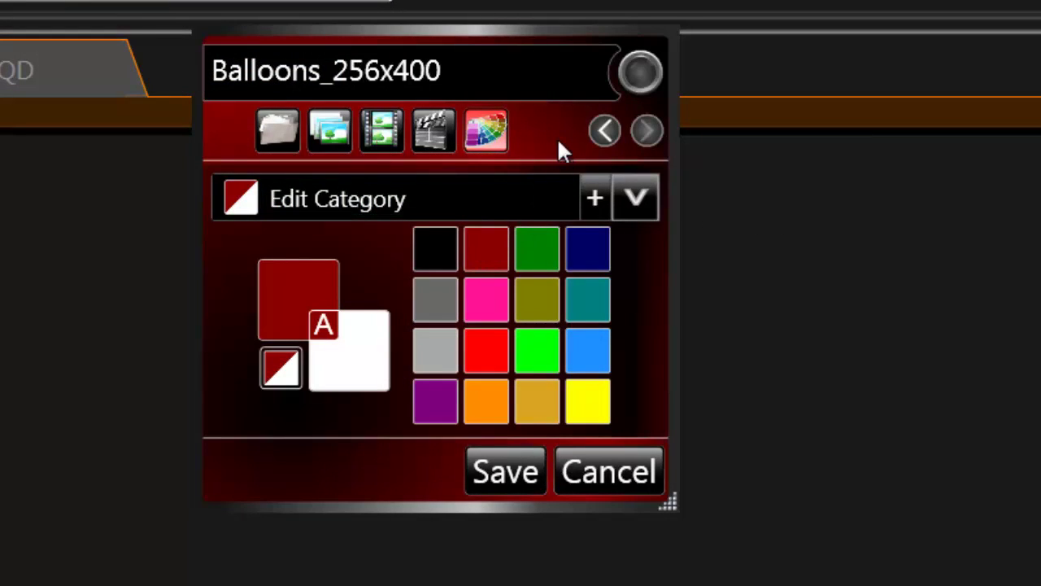
click(641, 75)
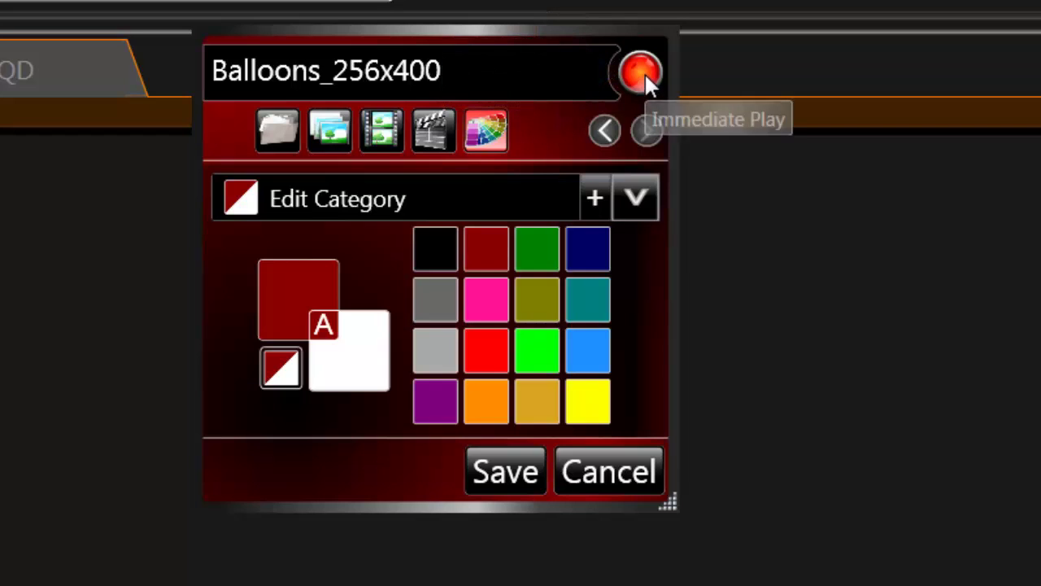
click(643, 75)
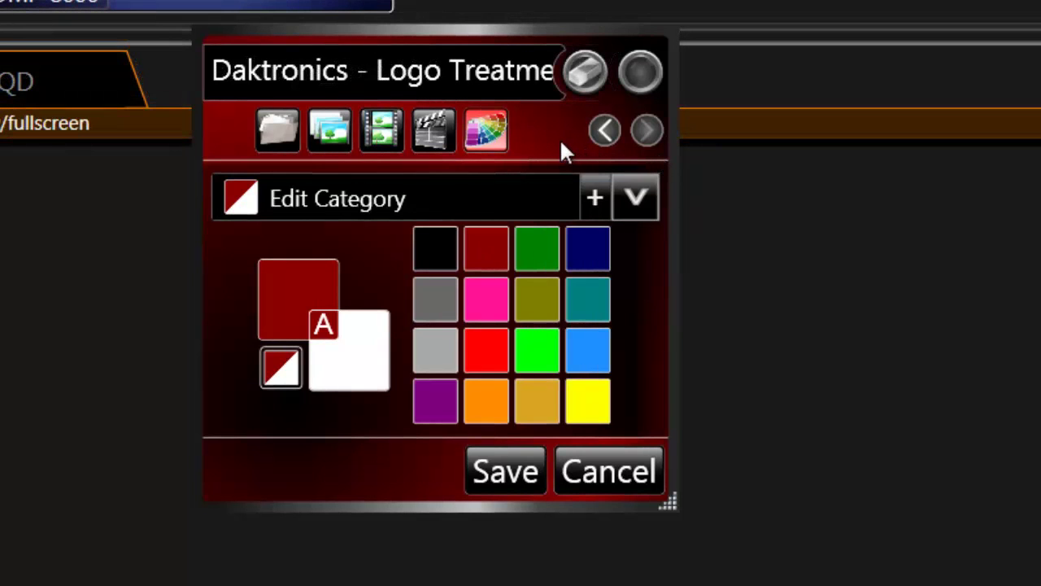
click(589, 75)
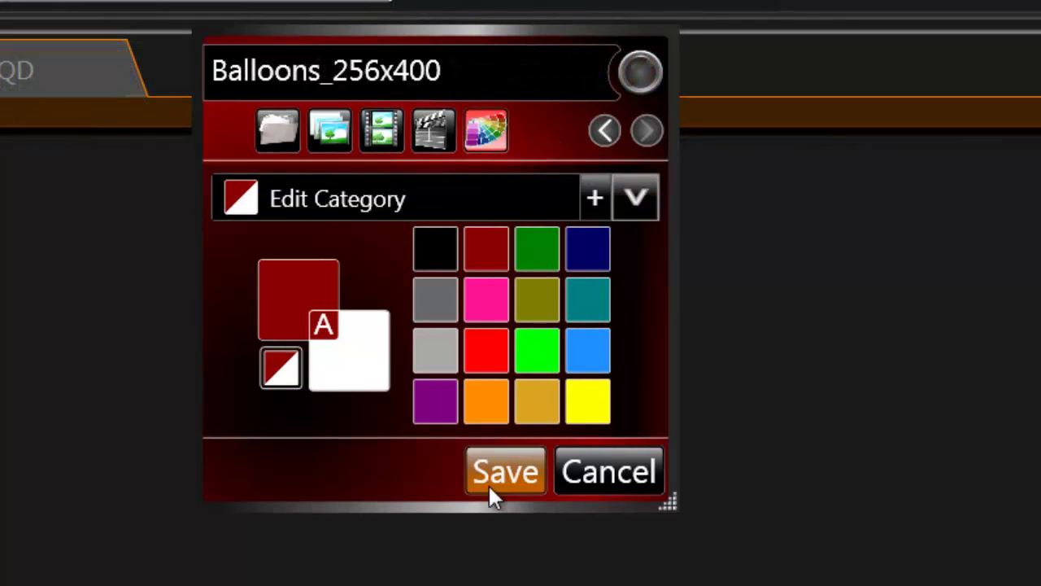
click(490, 488)
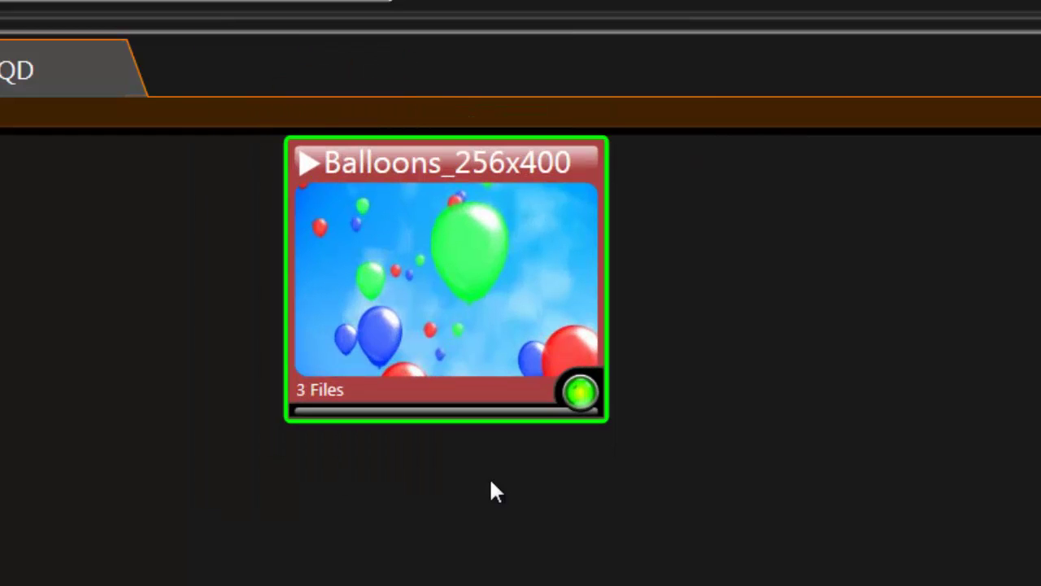
Step: Reopen the properties of the Balloons_256x400 button to review its file list, and save it
right_click(463, 321)
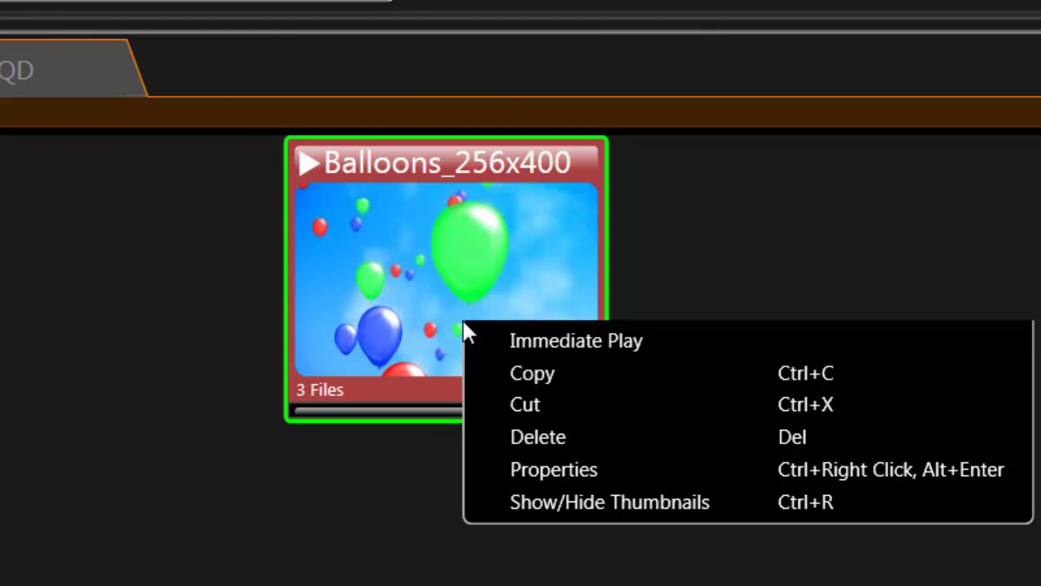
click(519, 478)
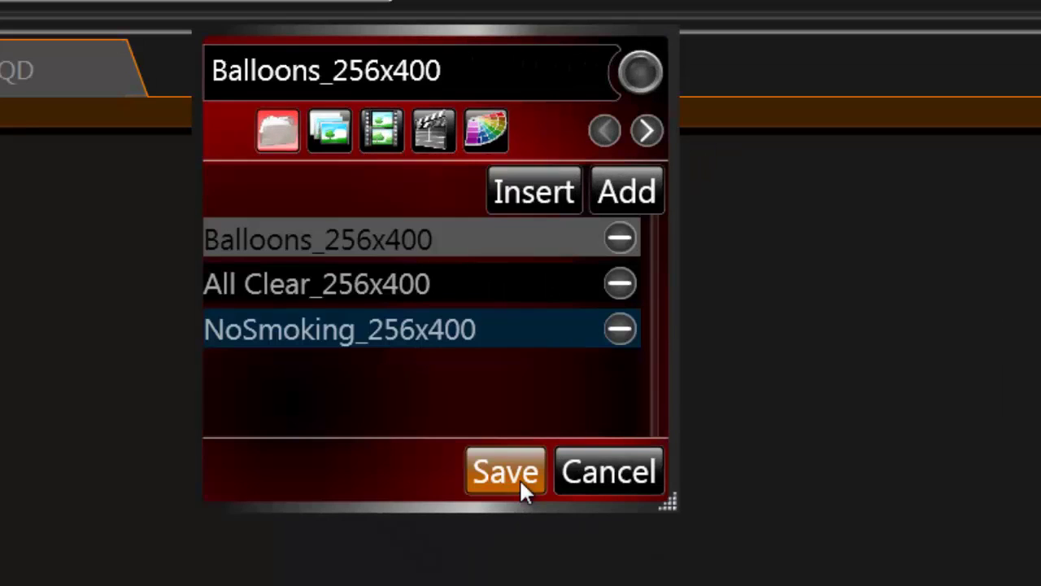
click(519, 477)
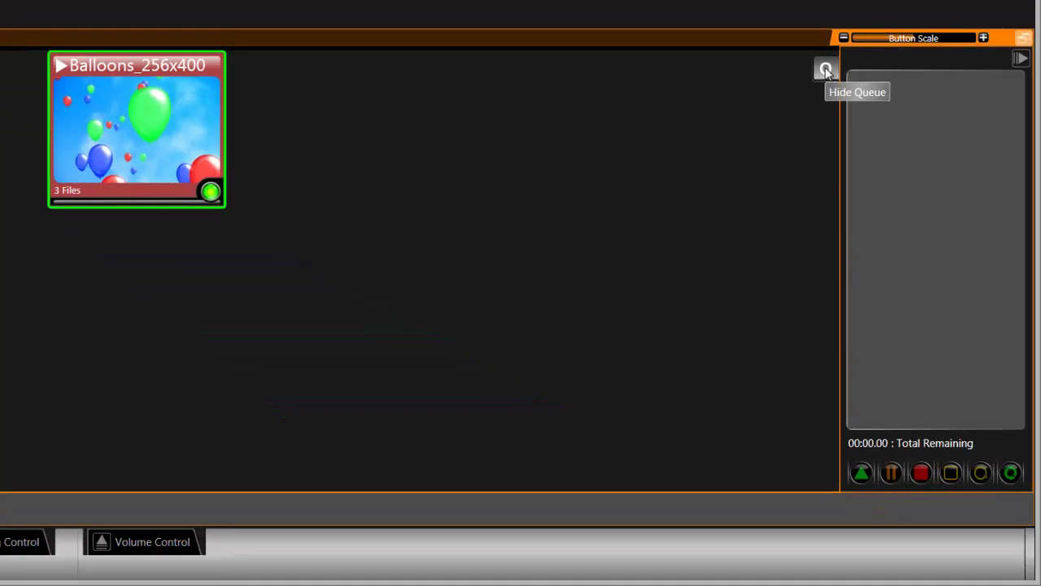
Step: Hide and show the playback queue again, and turn on looping for the queue
click(826, 72)
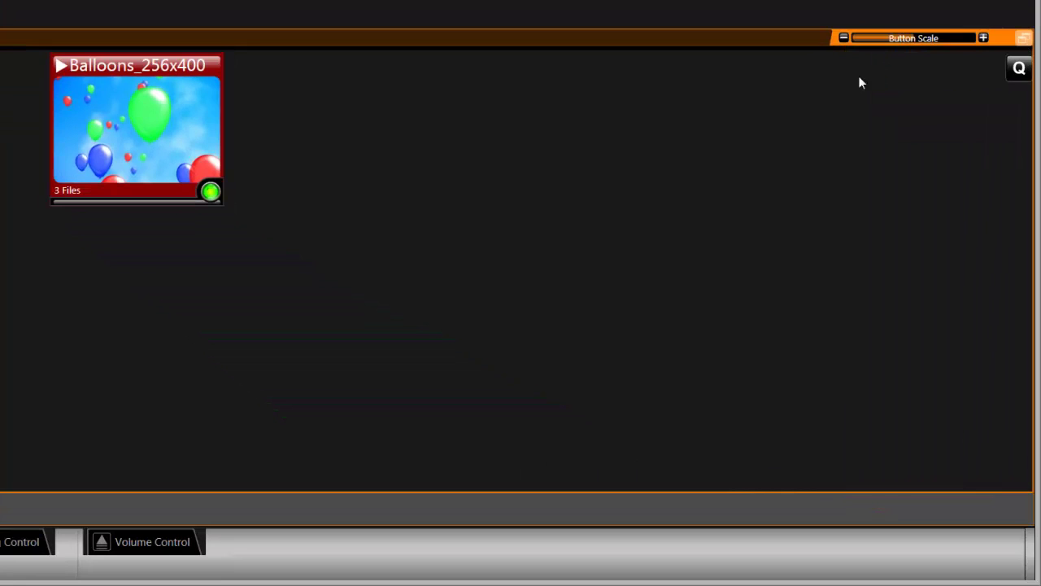
click(1015, 67)
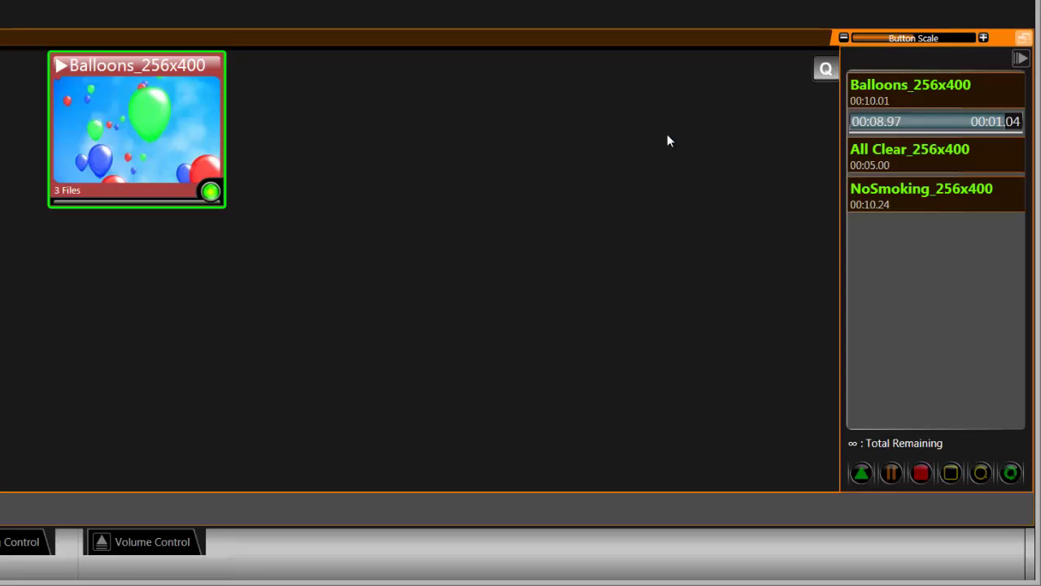
click(1012, 472)
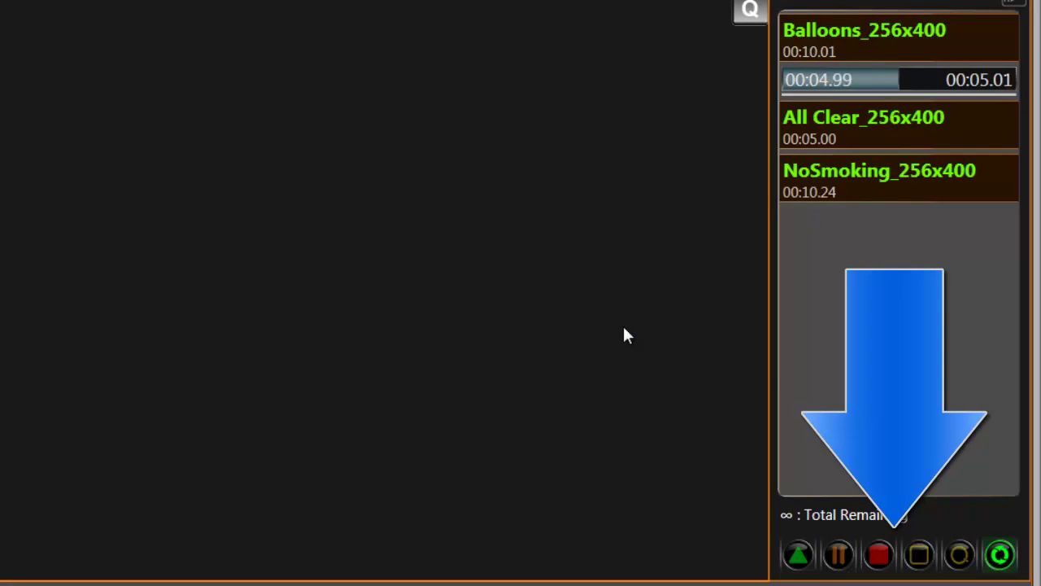
Step: Test the queue controls by pausing, stopping and replaying the Balloons_256x400 playlist, and clear the files waiting behind the one playing
click(840, 561)
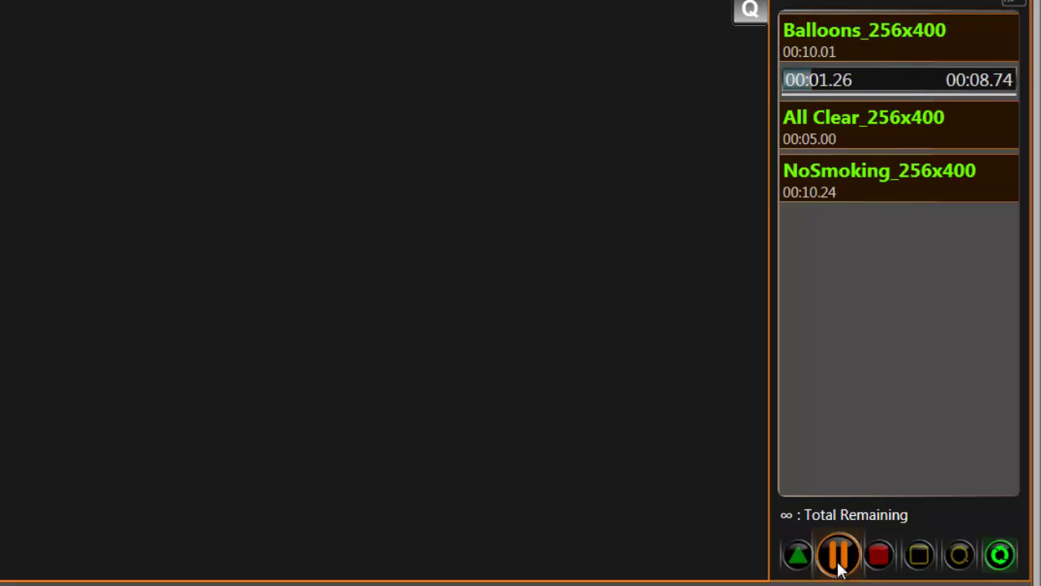
click(881, 565)
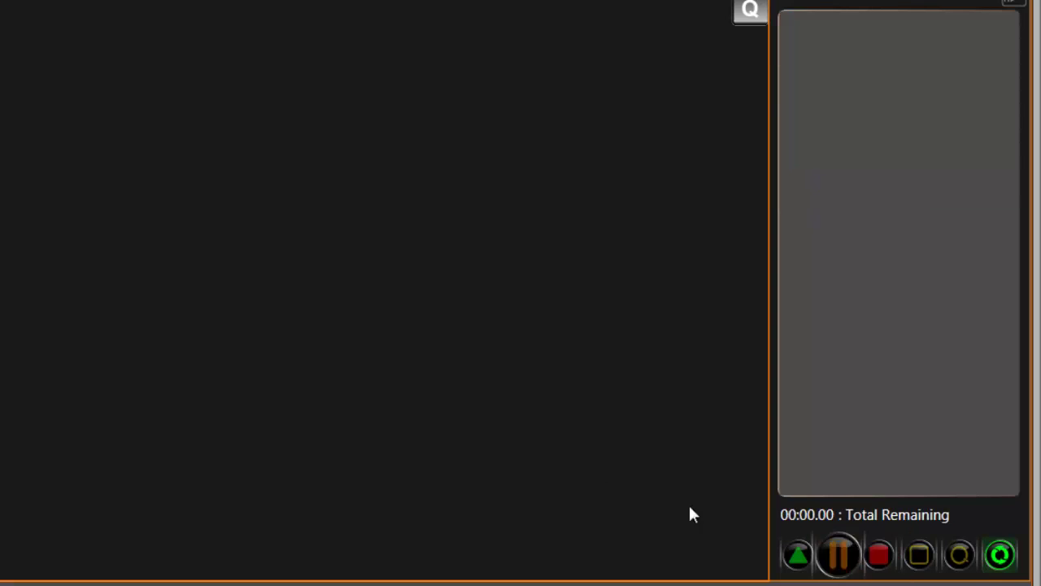
click(4, 175)
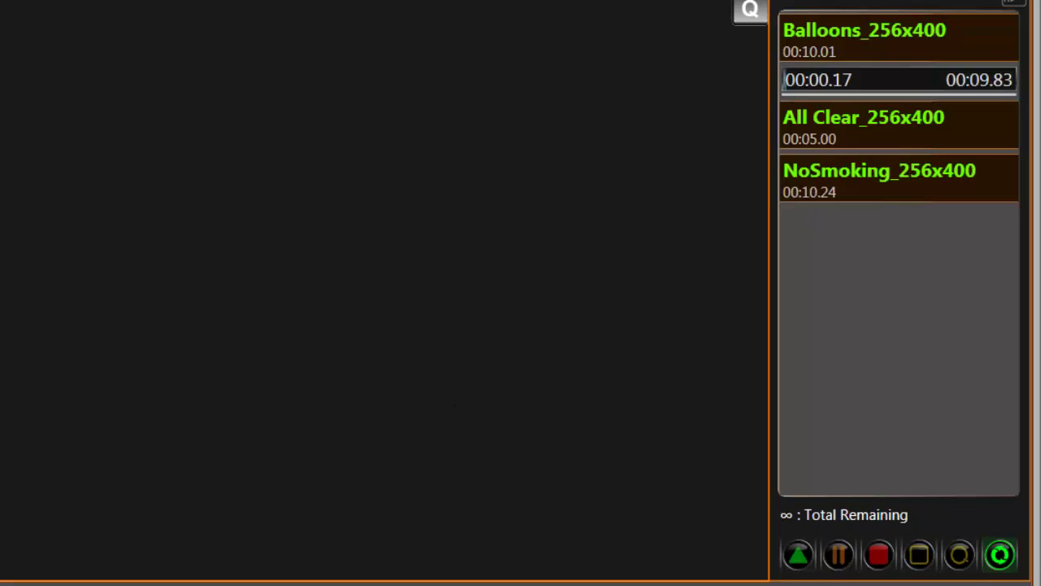
click(933, 558)
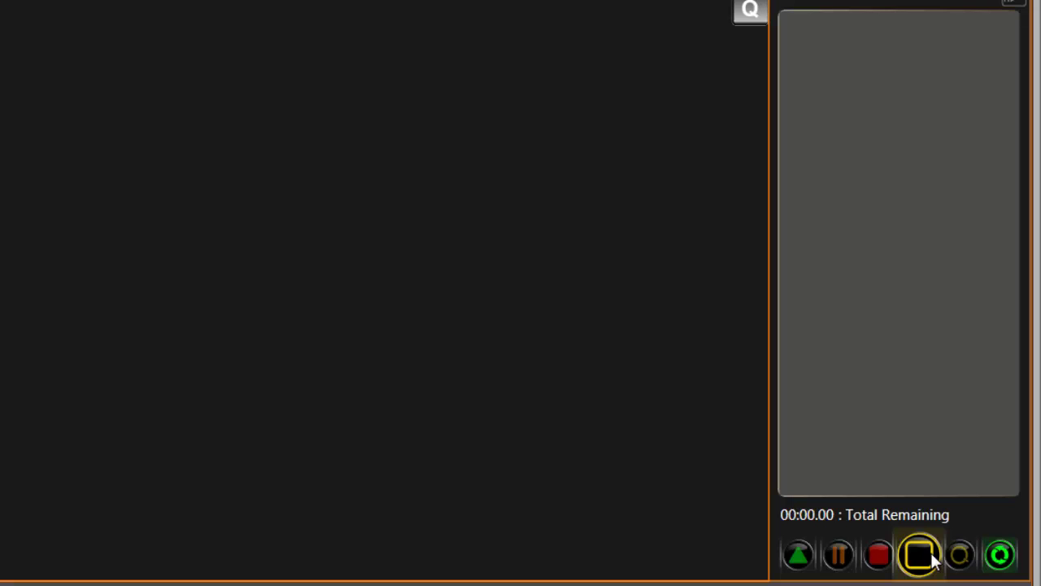
click(3, 167)
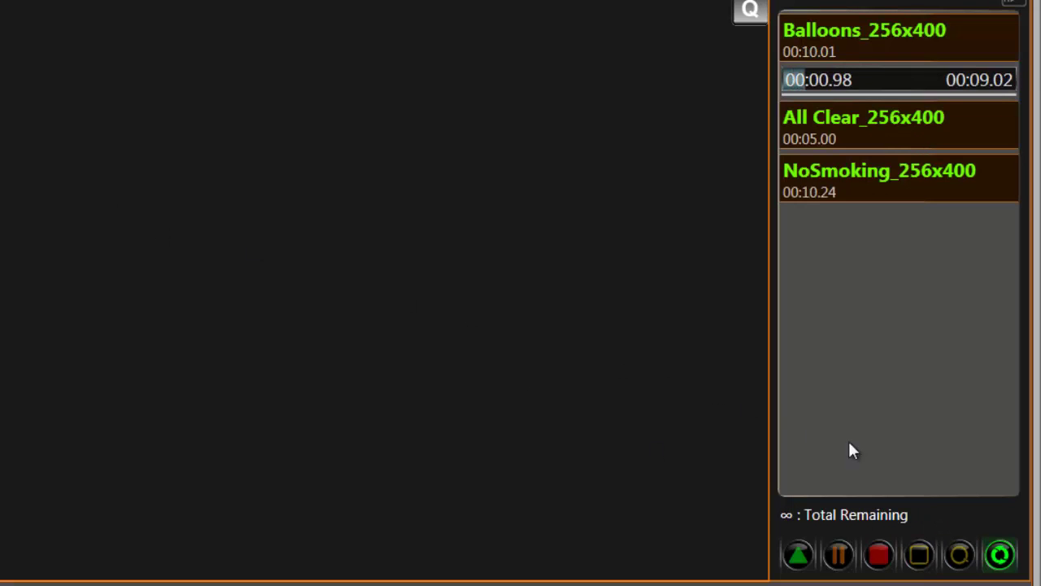
click(964, 562)
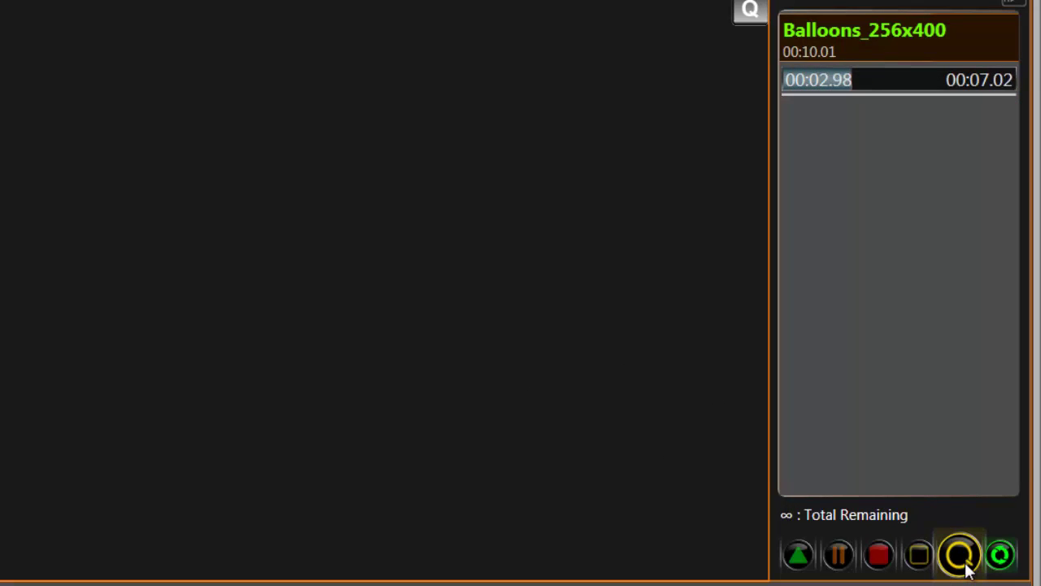